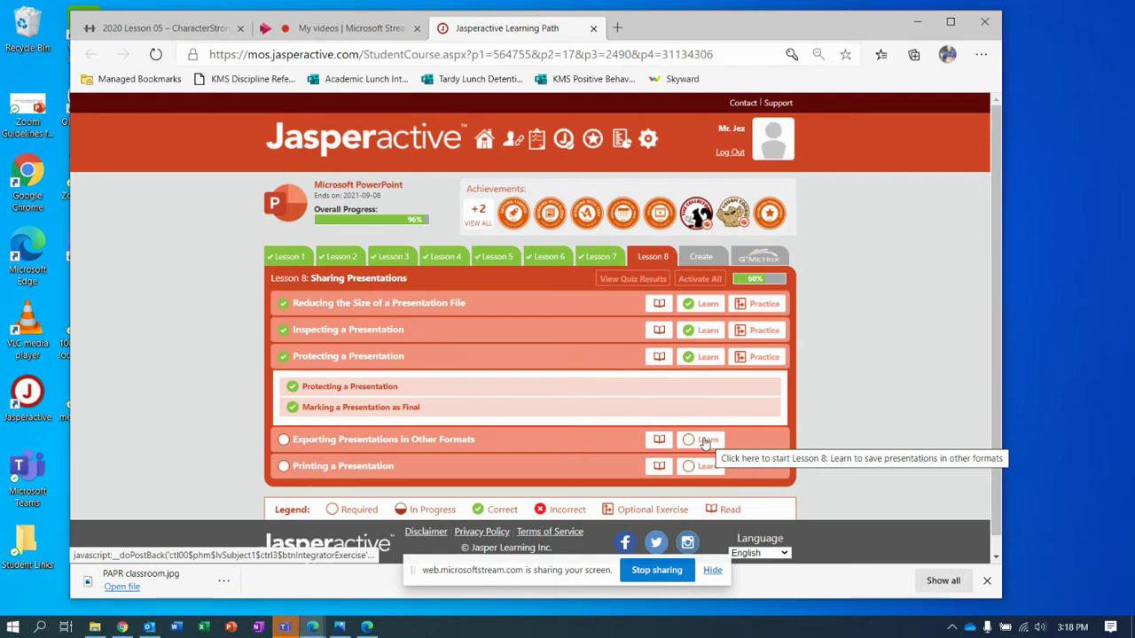
Launch the Lesson 8 'Exporting Presentations in Other Formats' exercise
click(705, 440)
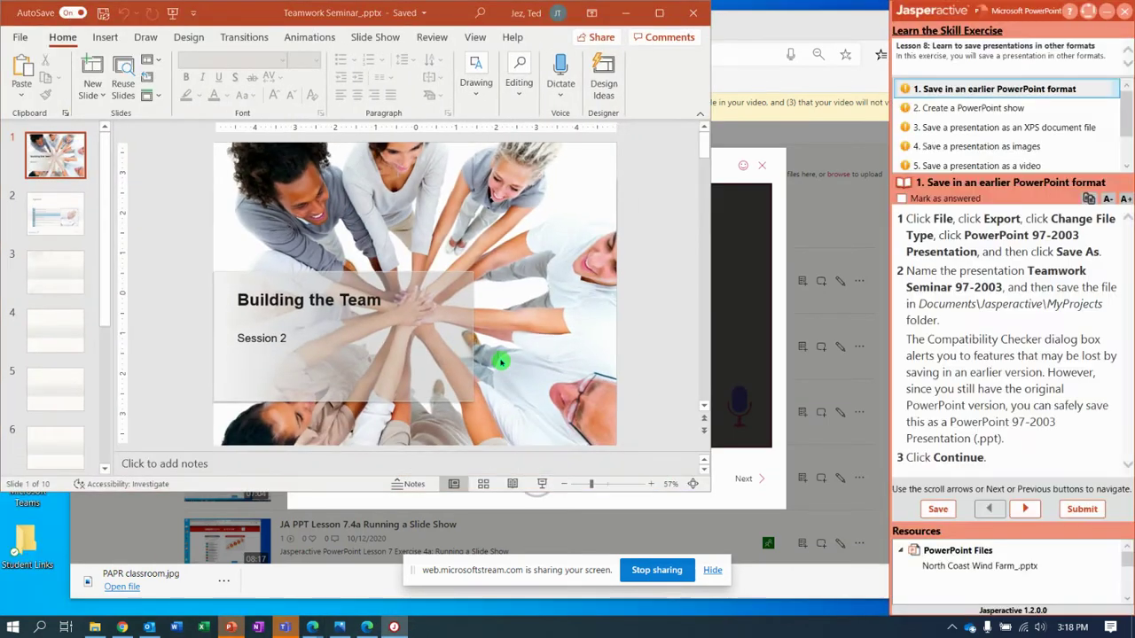
Enlarge the PowerPoint window and go to Export > Change File Type > Save a Copy
drag(710, 493, 885, 613)
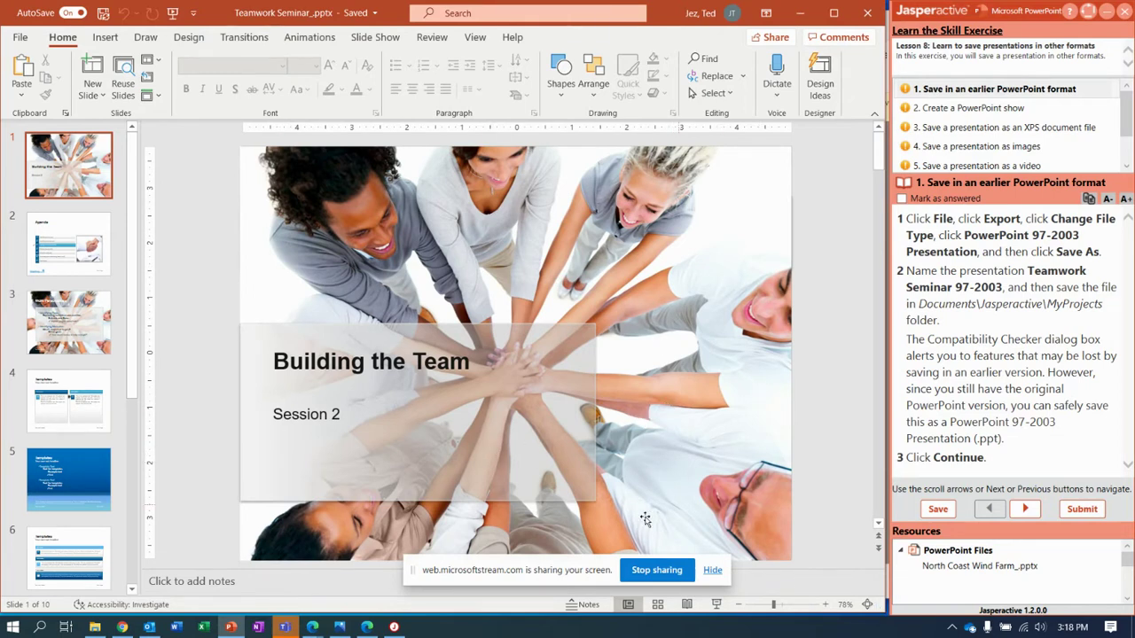
drag(532, 560, 266, 561)
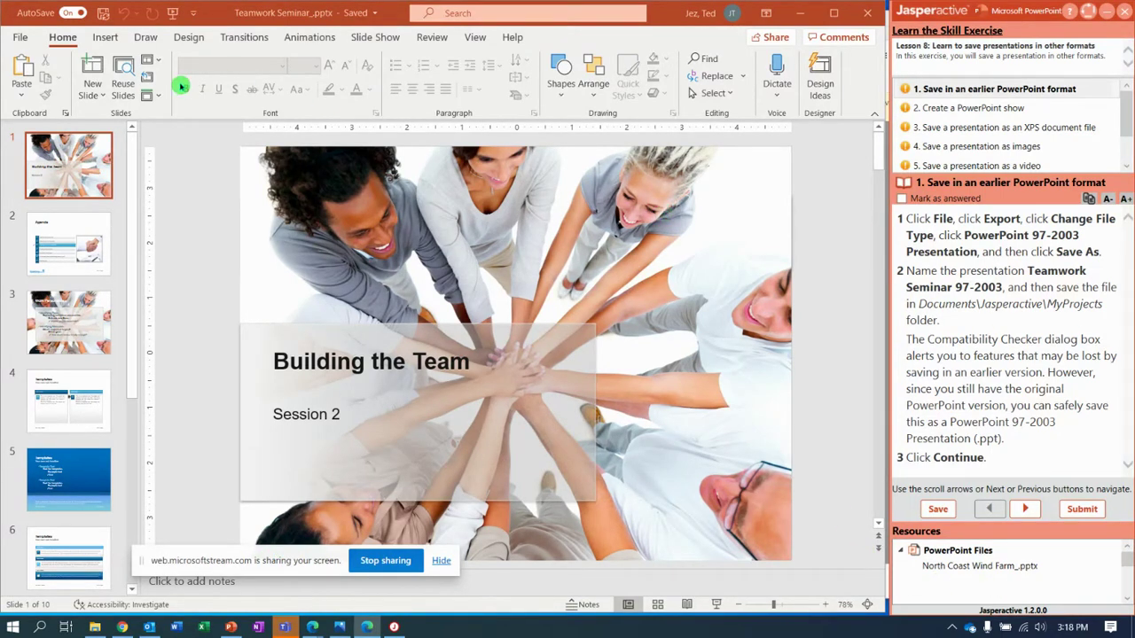
click(24, 40)
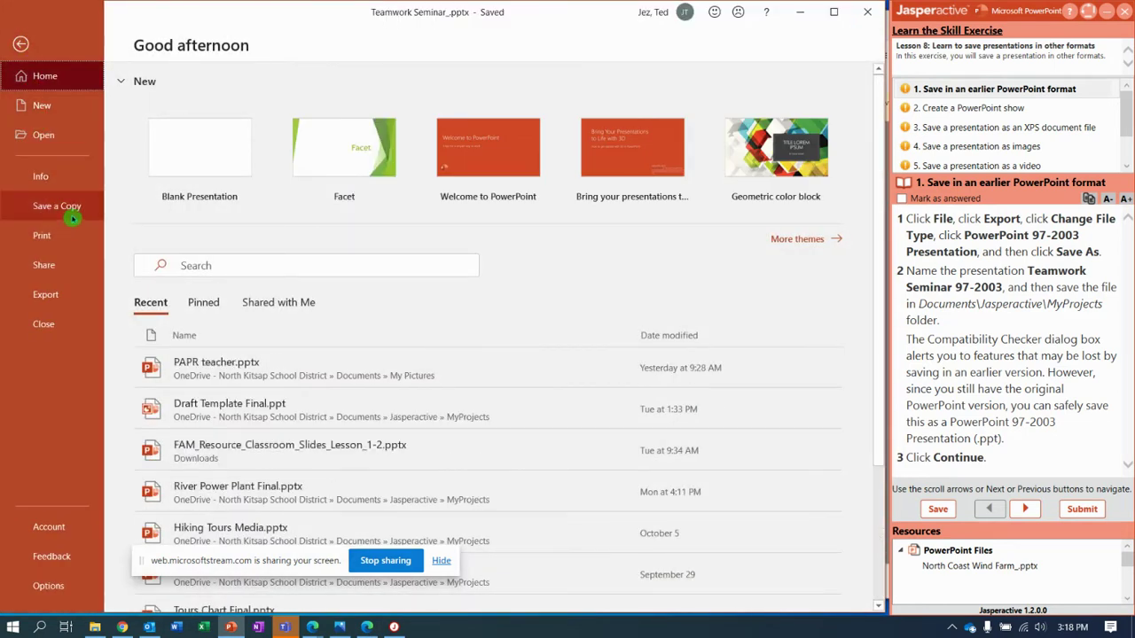
click(49, 295)
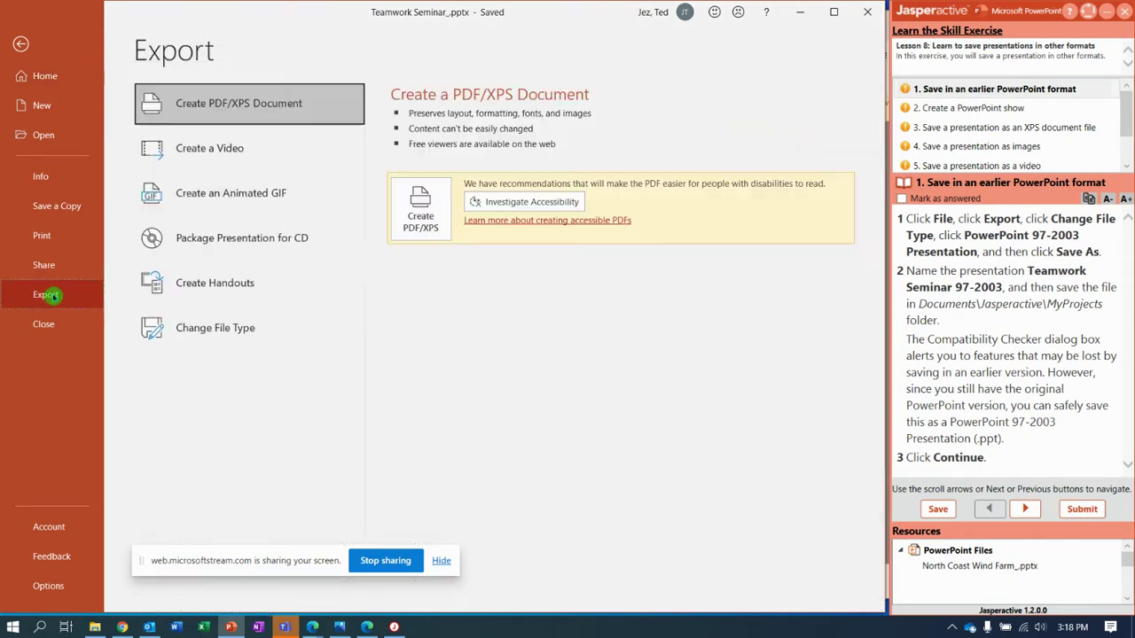
click(304, 325)
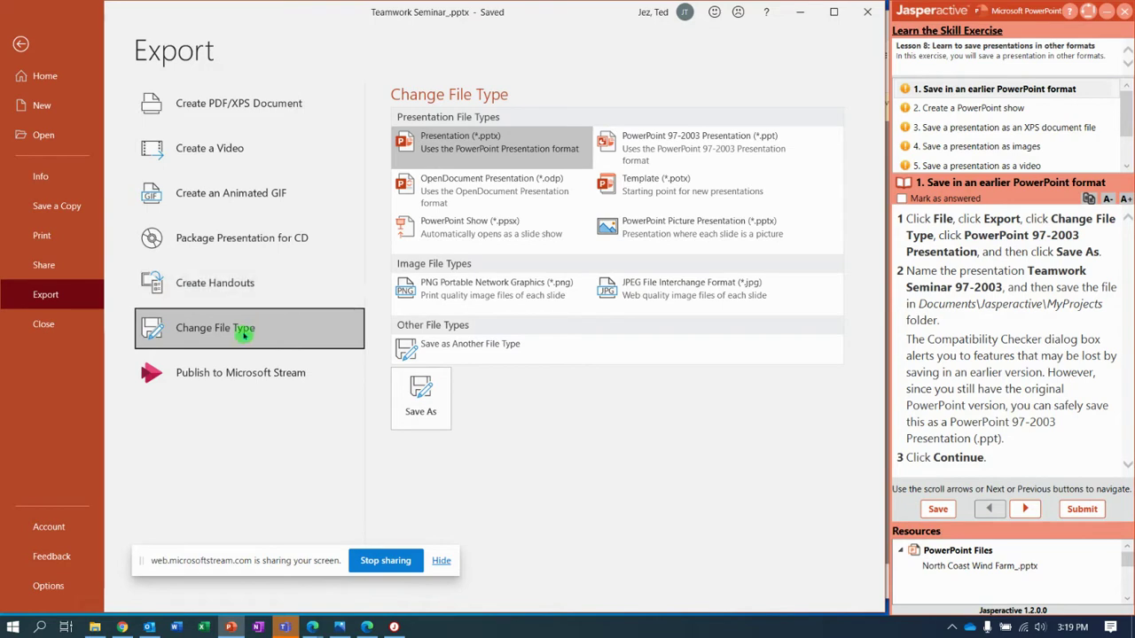
click(69, 206)
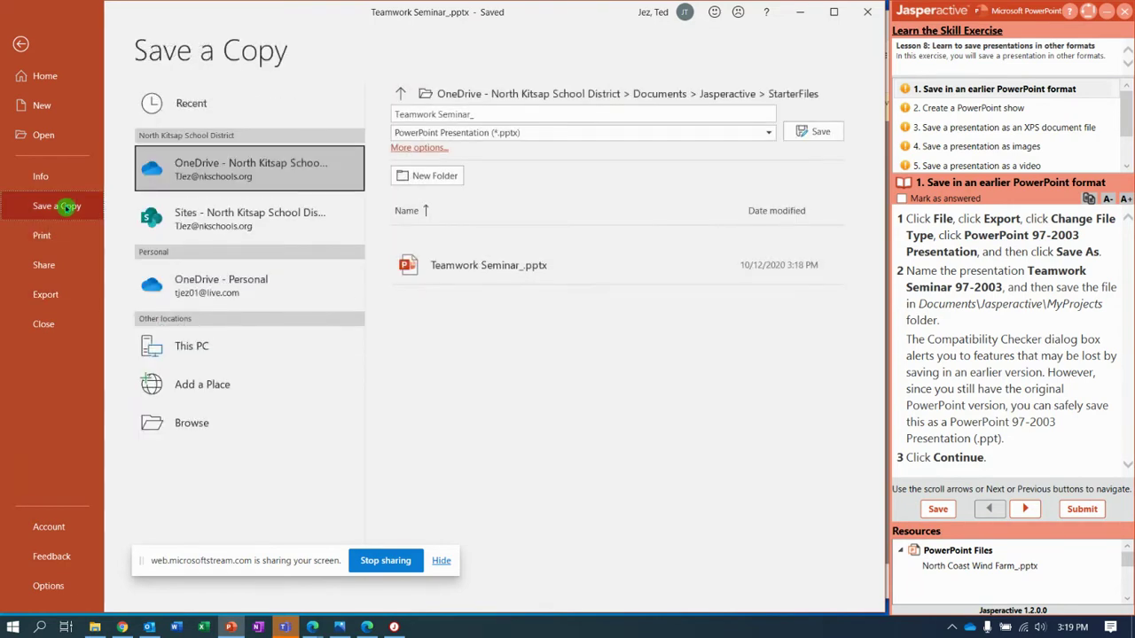
In the full Save As dialog, browse to the Jasperactive MyProjects folder
click(572, 99)
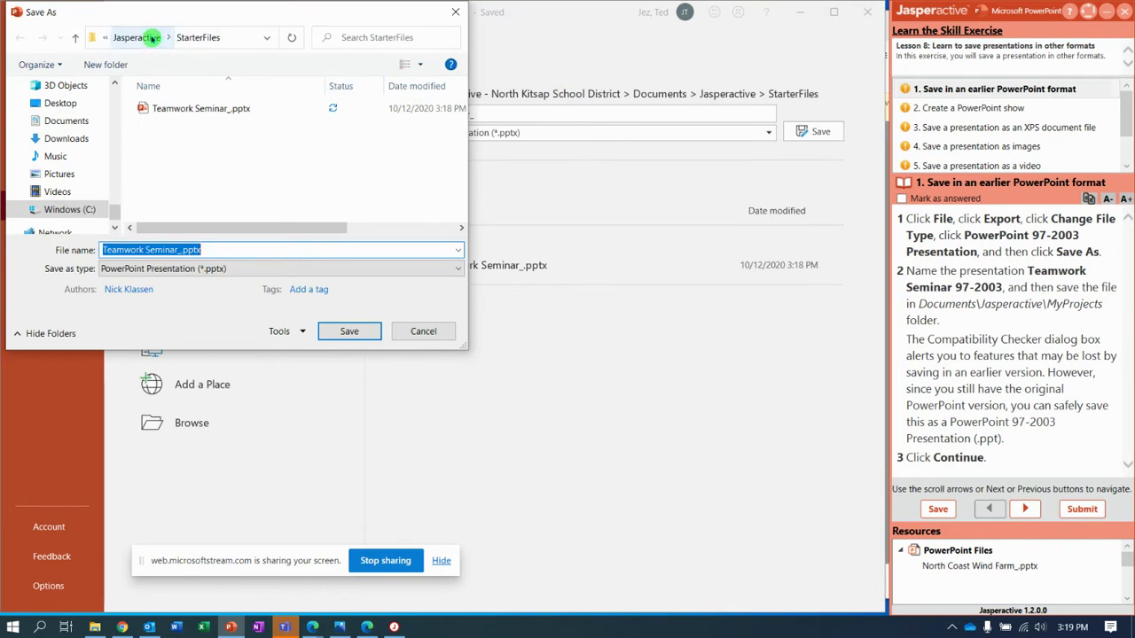
click(152, 37)
click(170, 110)
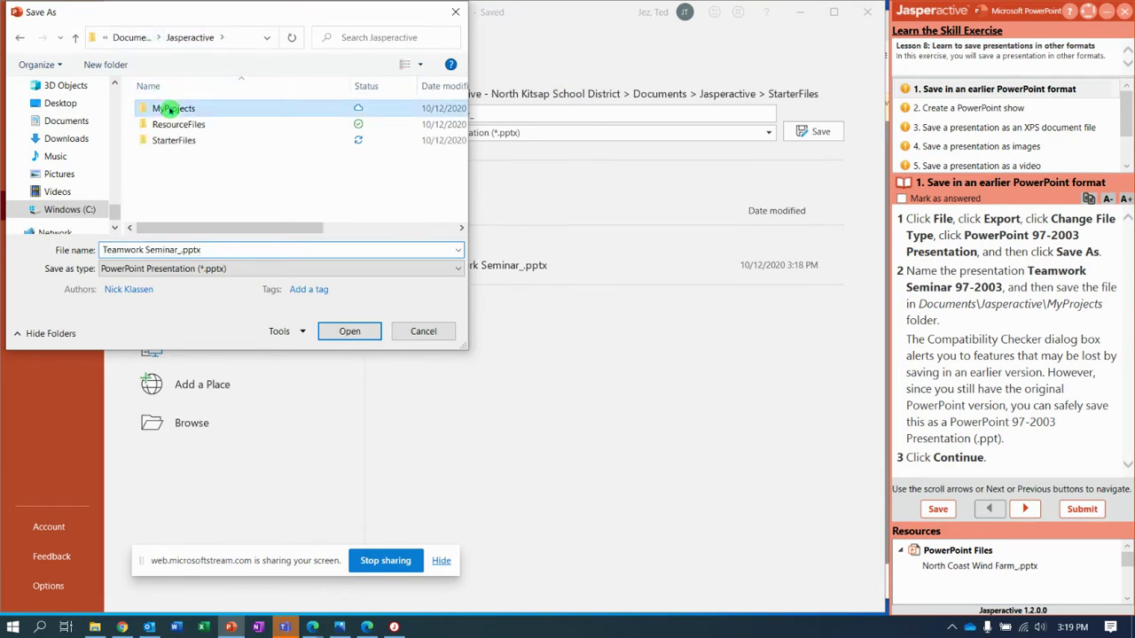
double_click(170, 109)
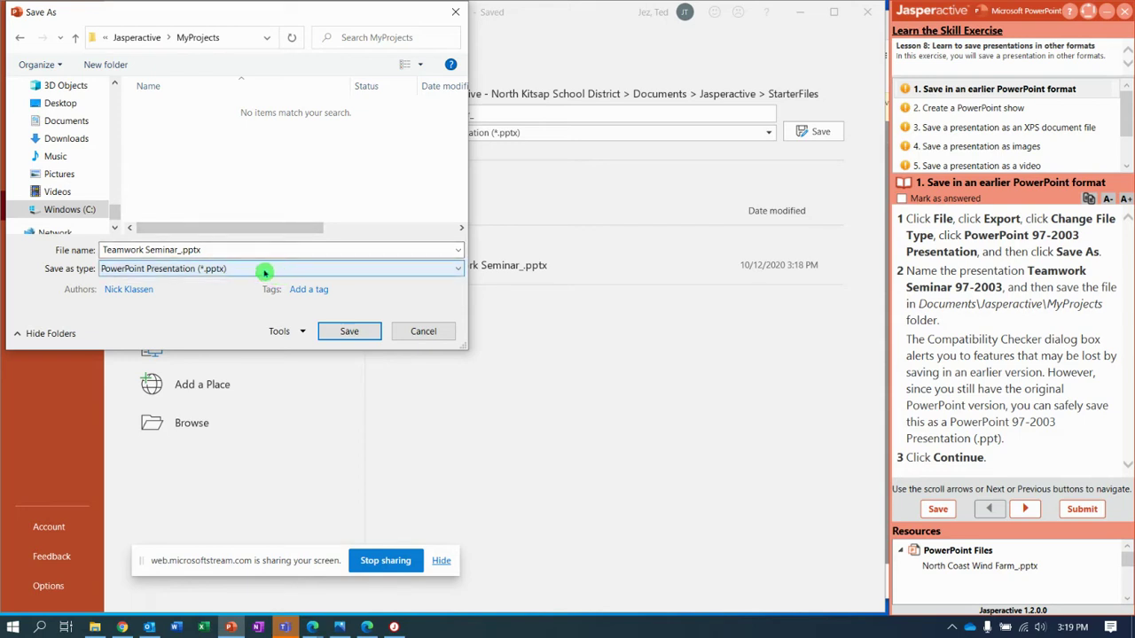
Save as 'Teamwork Seminar 97-2003' in PowerPoint 97-2003 (.ppt) format, accepting the compatibility warning
click(222, 250)
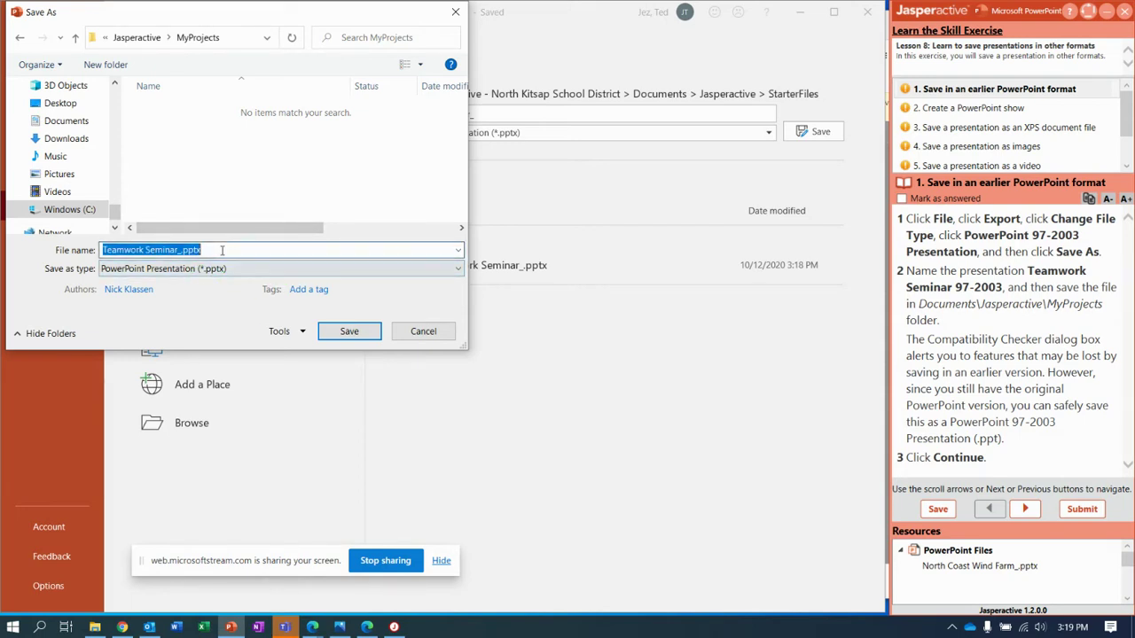
key(ctrl+shift+Right)
key(ctrl+shift+Right)
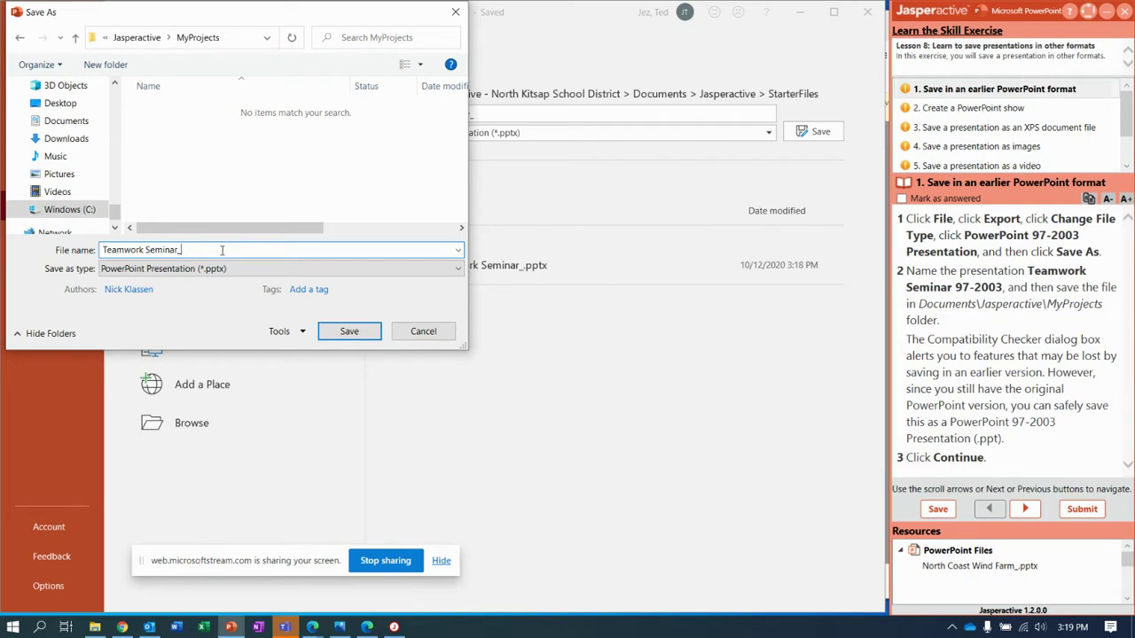
click(221, 251)
text(97-2003)
key(Tab)
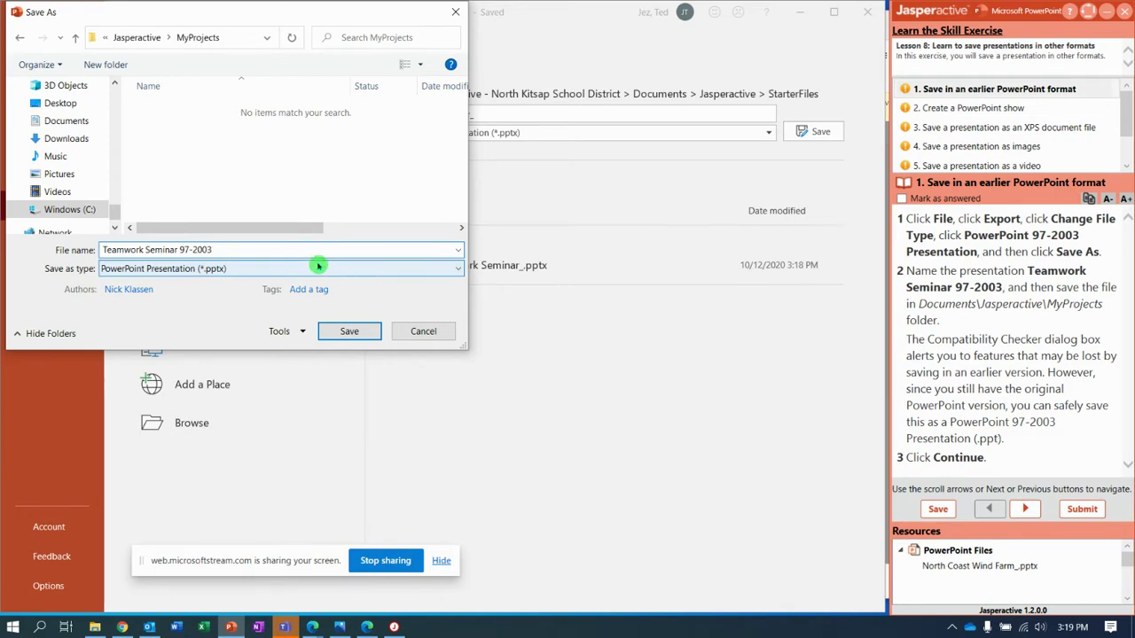
click(337, 276)
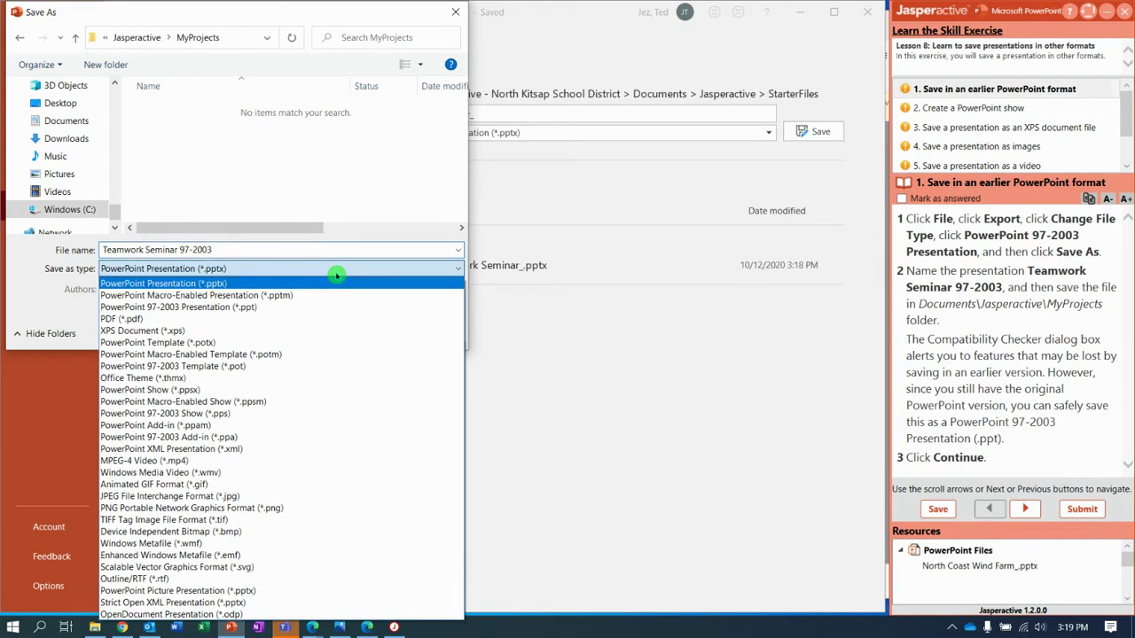
click(305, 307)
click(350, 331)
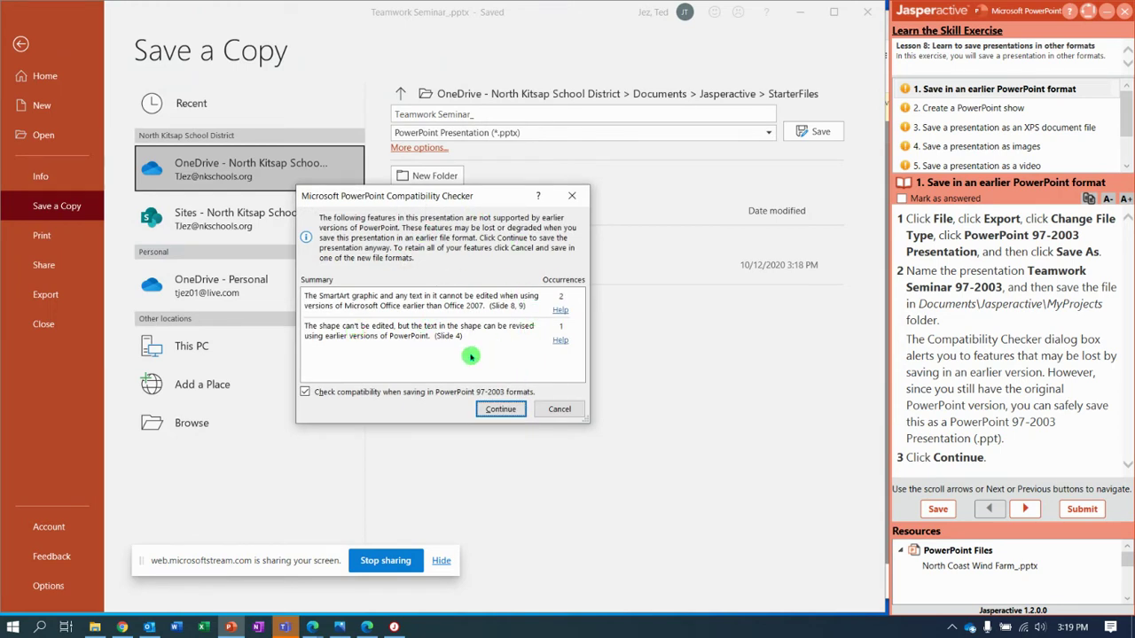
click(499, 410)
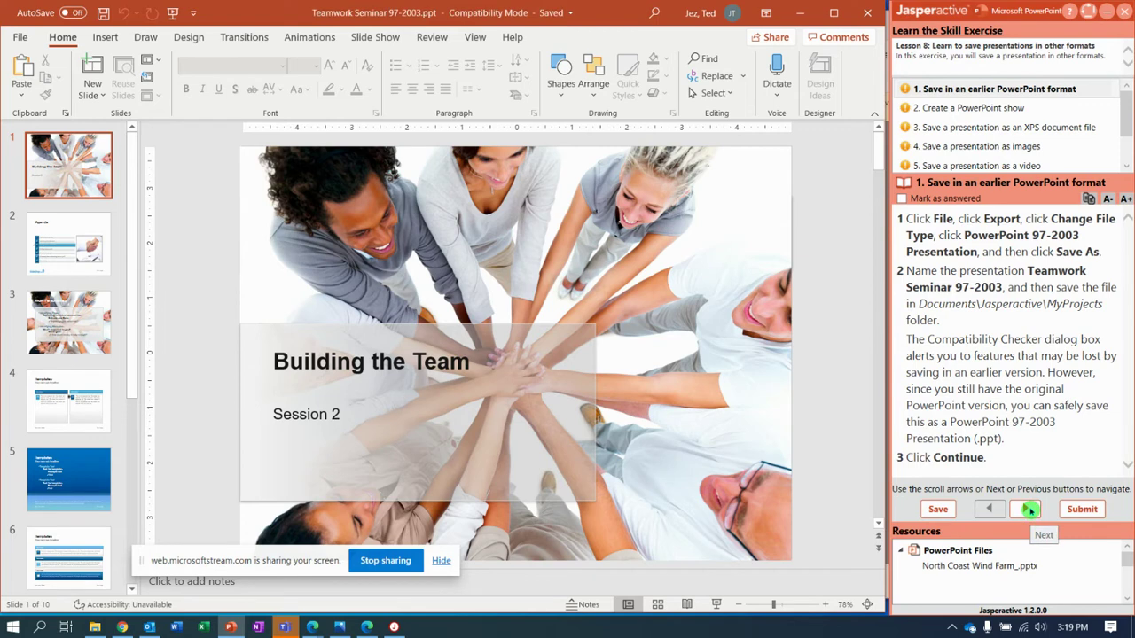
Advance the exercise and save a PowerPoint Show (*.ppsx) named 'Teamwork Seminar Show'
click(1031, 510)
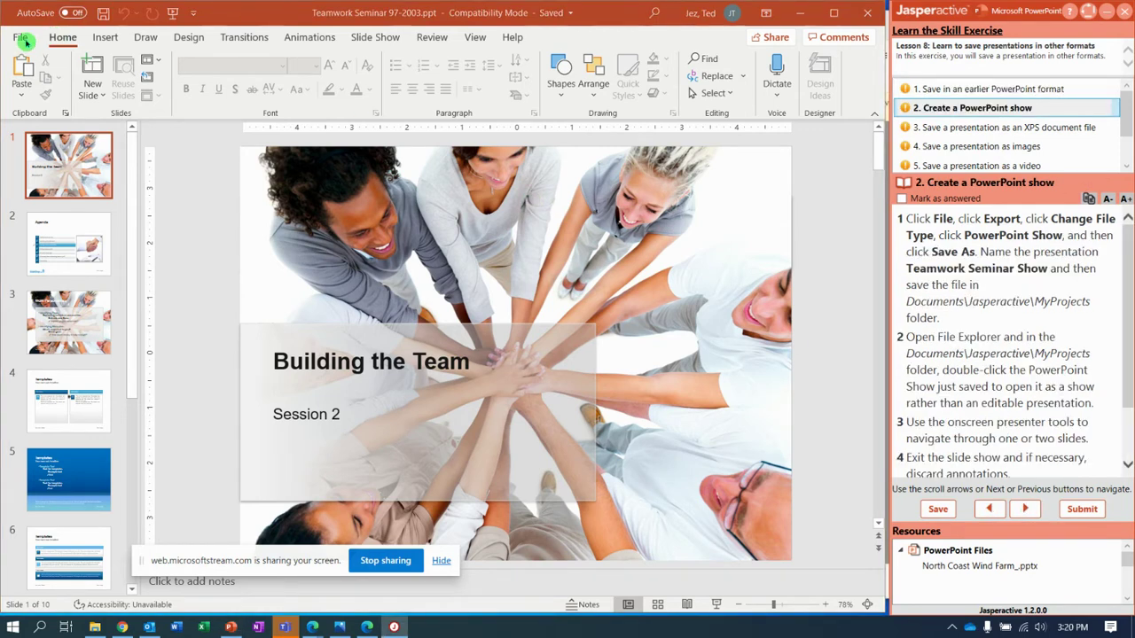
click(21, 39)
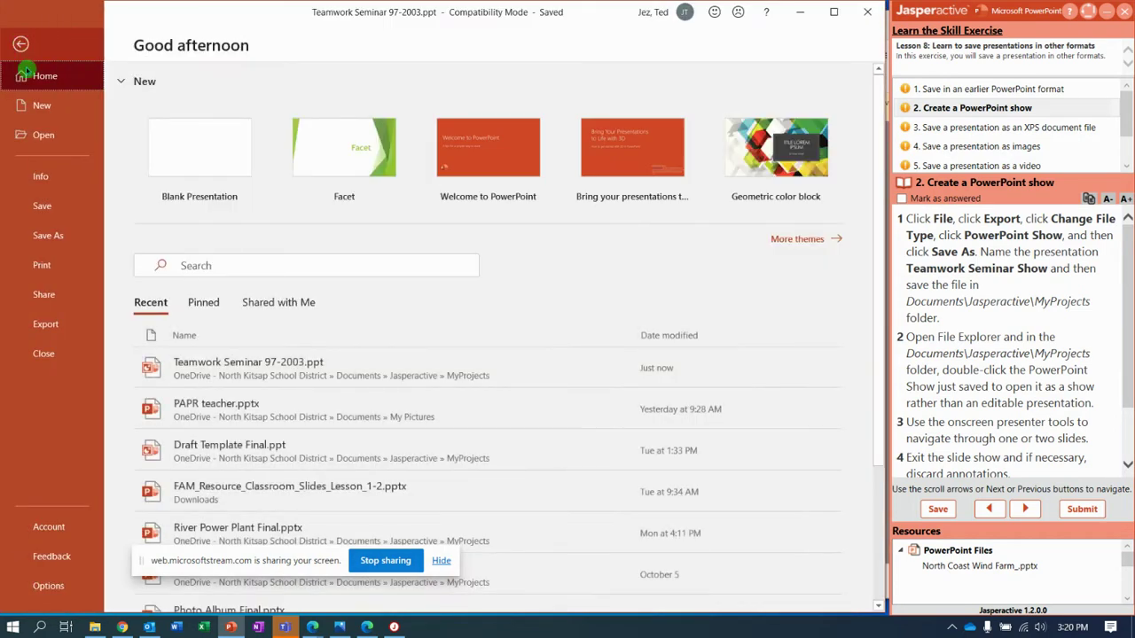
click(62, 236)
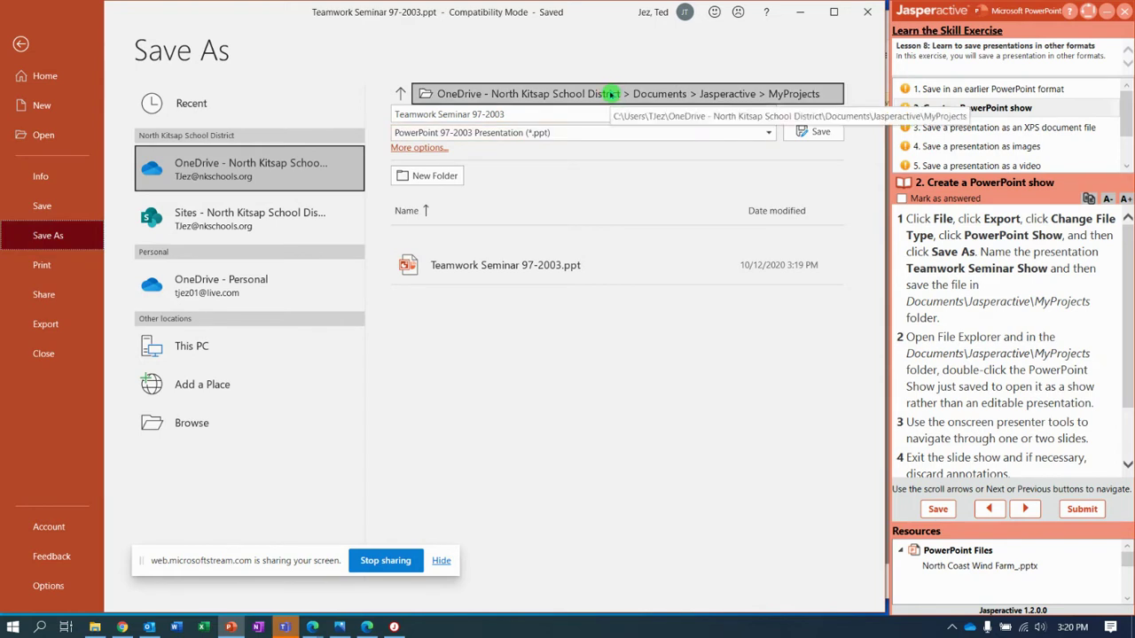
click(593, 134)
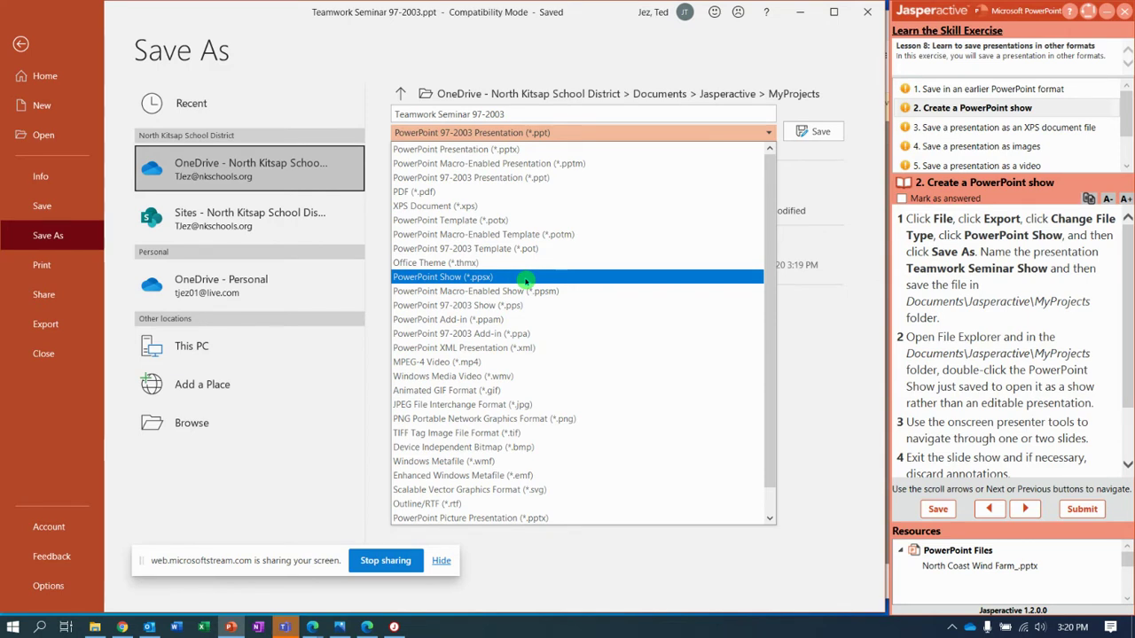
click(526, 278)
click(517, 112)
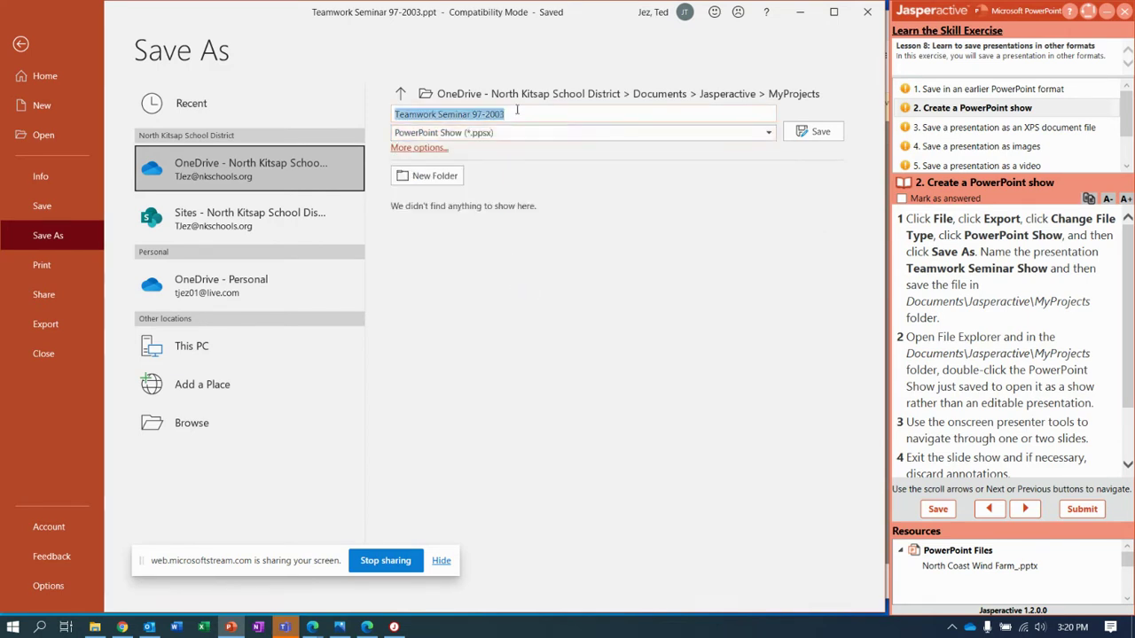
click(517, 111)
click(517, 113)
key(BackSpace)
key(BackSpace)
key(BackSpace)
key(BackSpace)
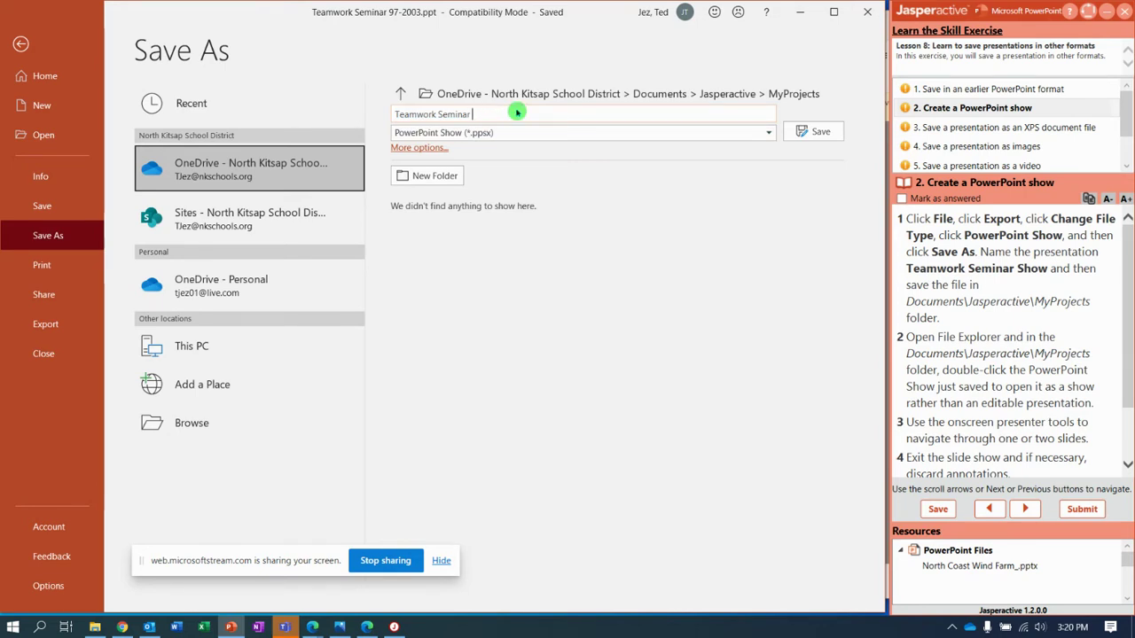
text(Show)
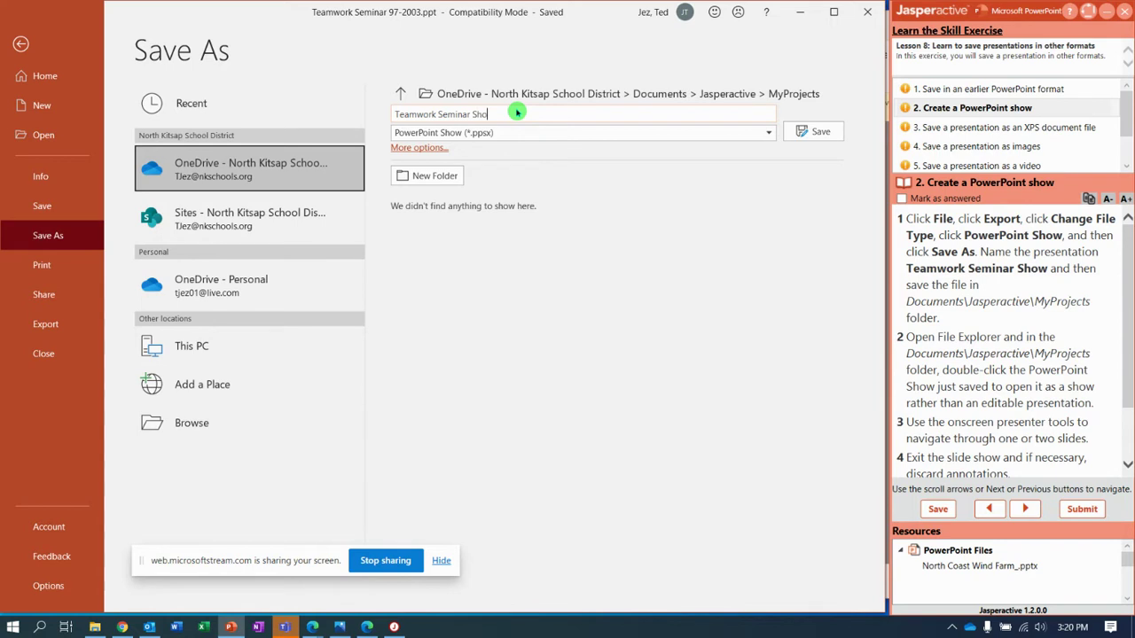
click(814, 133)
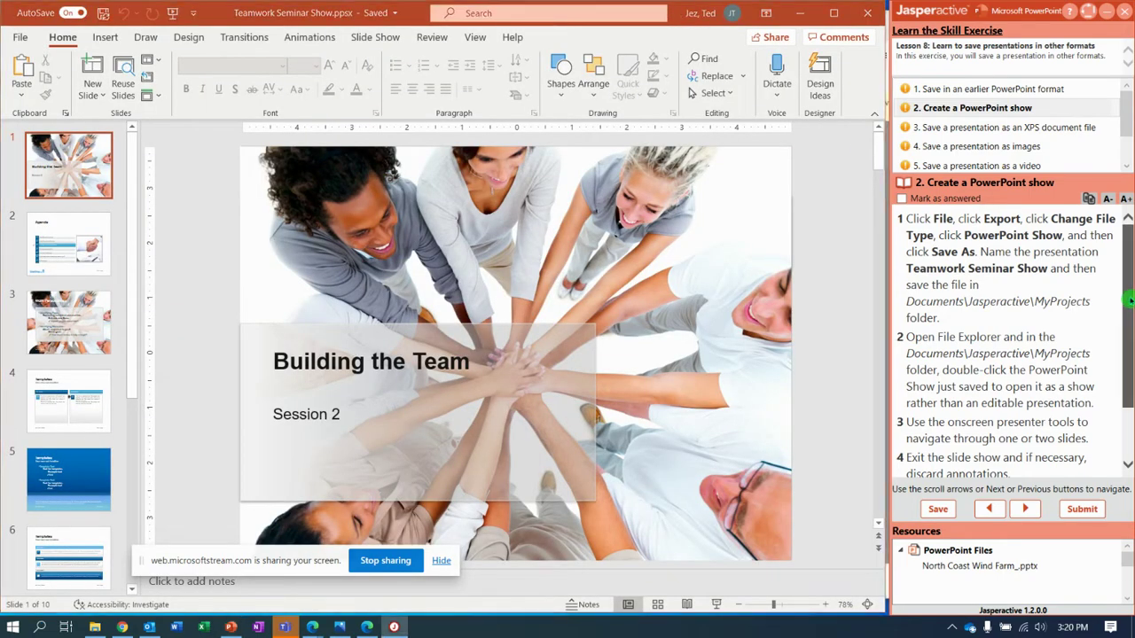
In the MyProjects folder, run Teamwork Seminar Show.ppsx as a slide show
drag(1132, 296, 1131, 330)
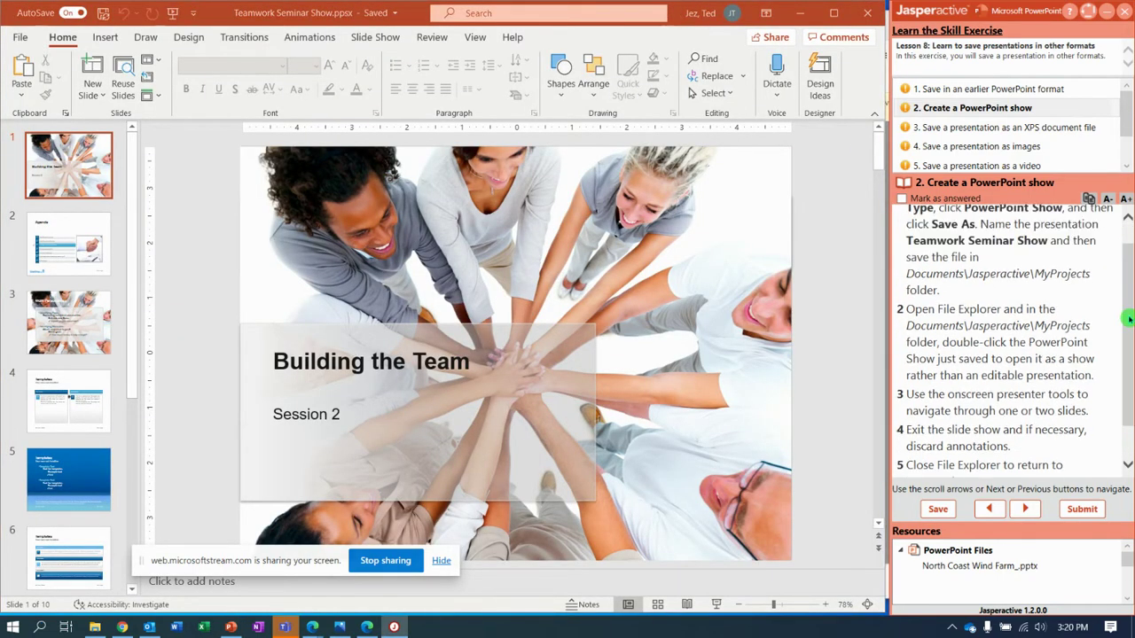
click(94, 627)
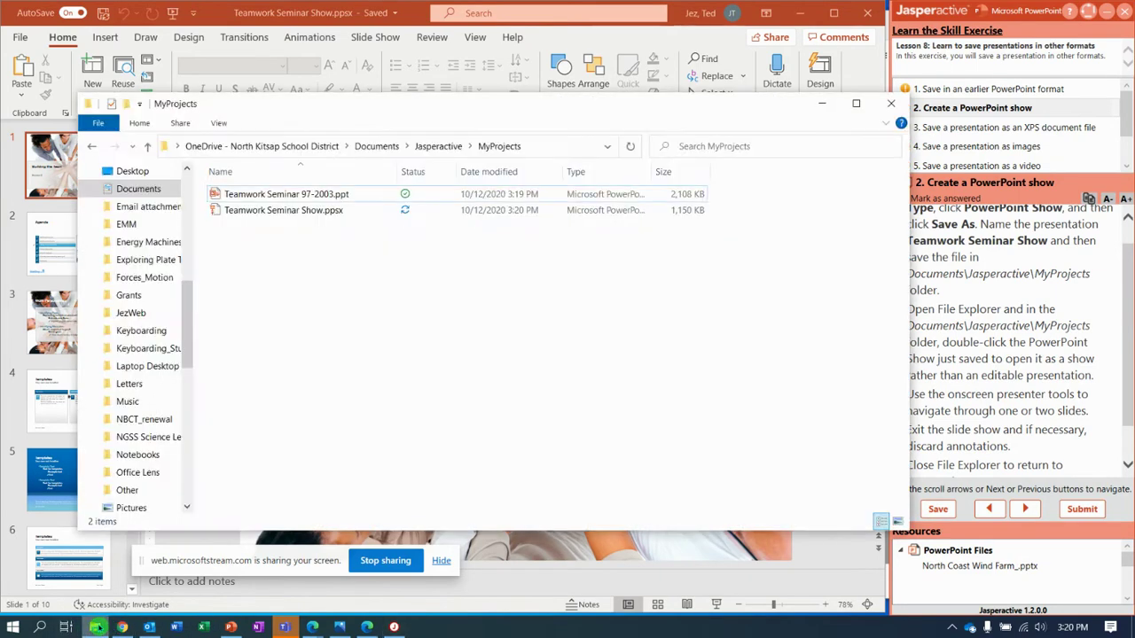
click(269, 210)
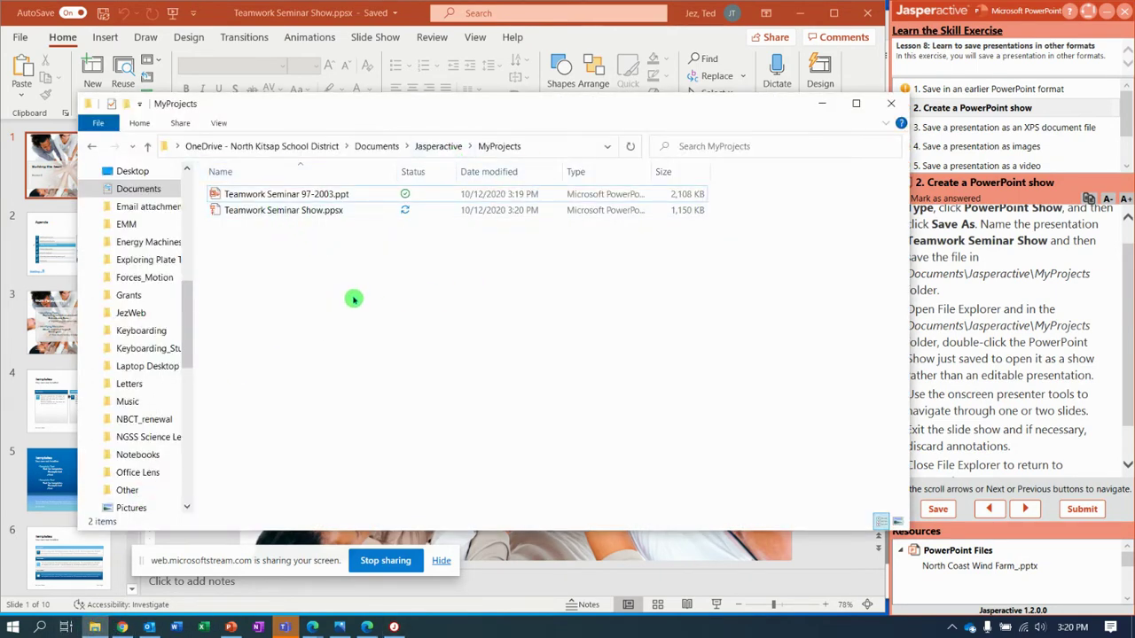
click(287, 193)
double_click(289, 213)
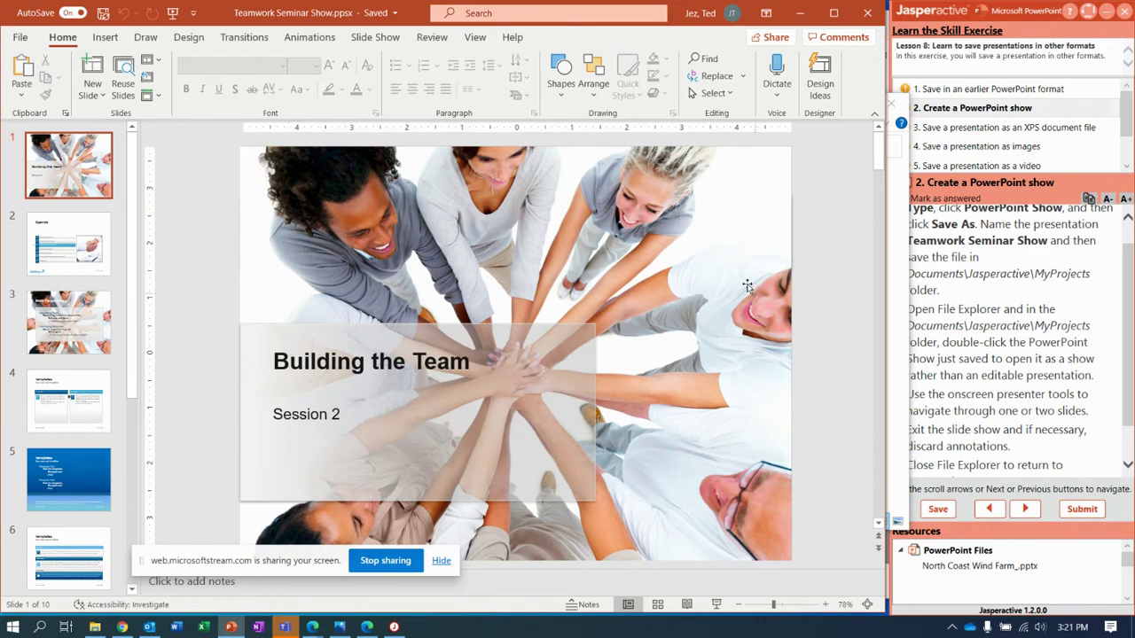
Advance the Jasperactive exercise to the XPS saving task
click(1130, 274)
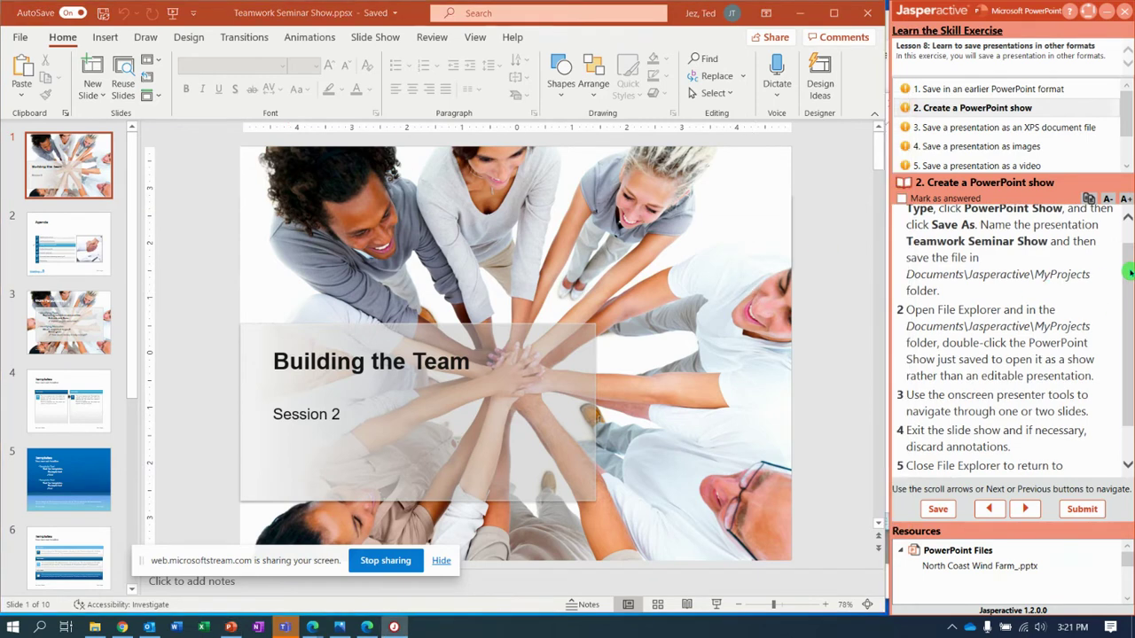
scroll(1130, 270, down, 3)
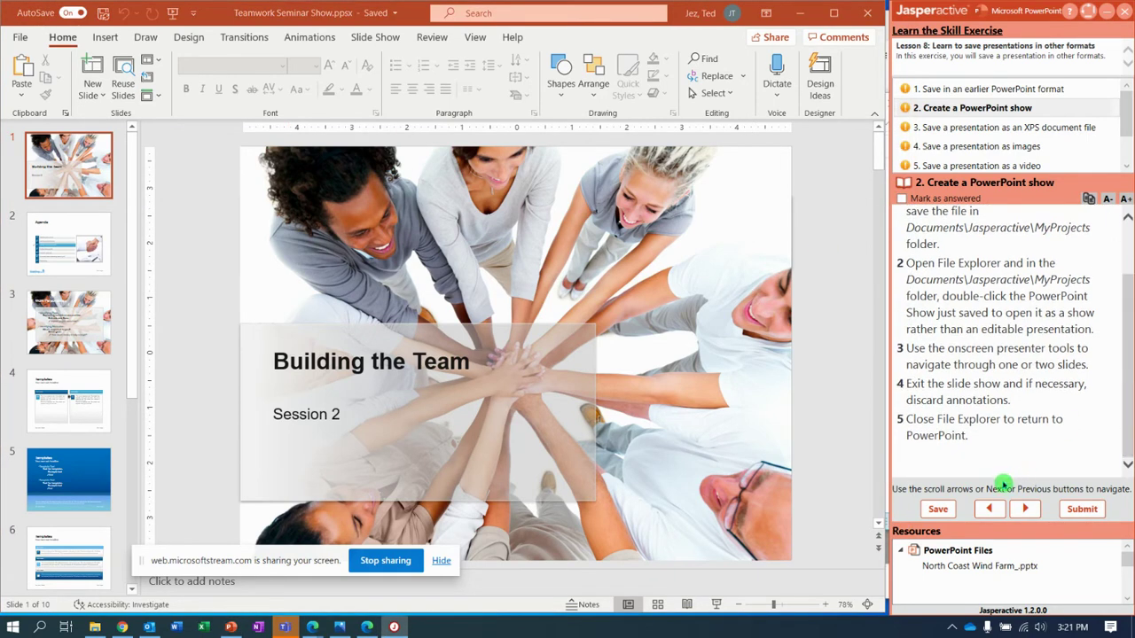
click(1029, 508)
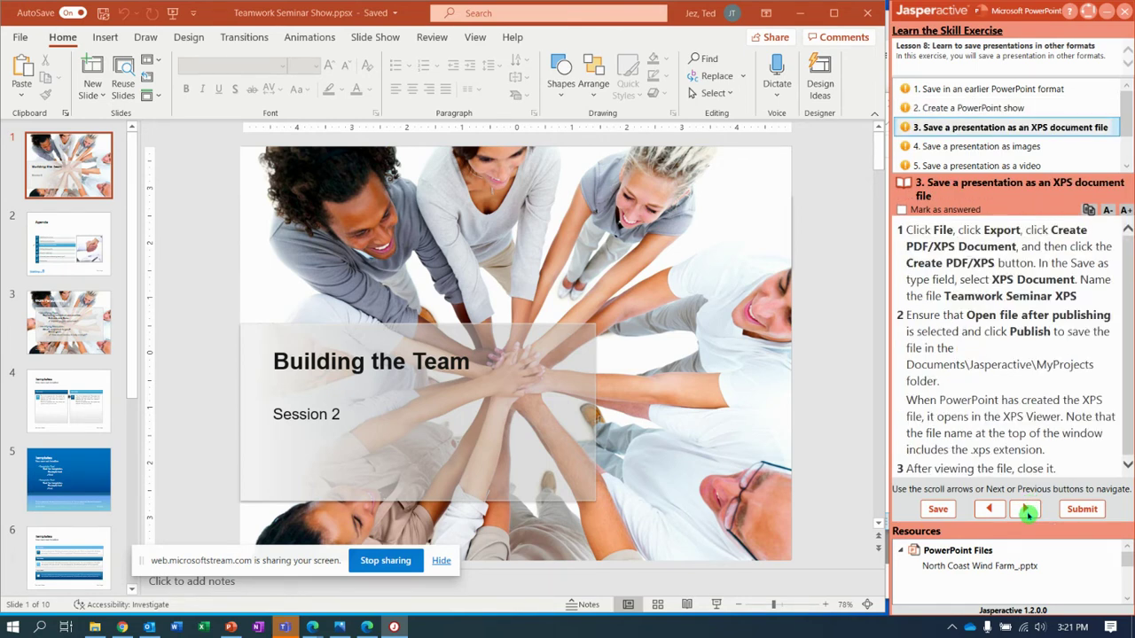
Save an XPS Document (*.xps) named 'Teamwork Seminar XPS' into MyProjects
click(22, 37)
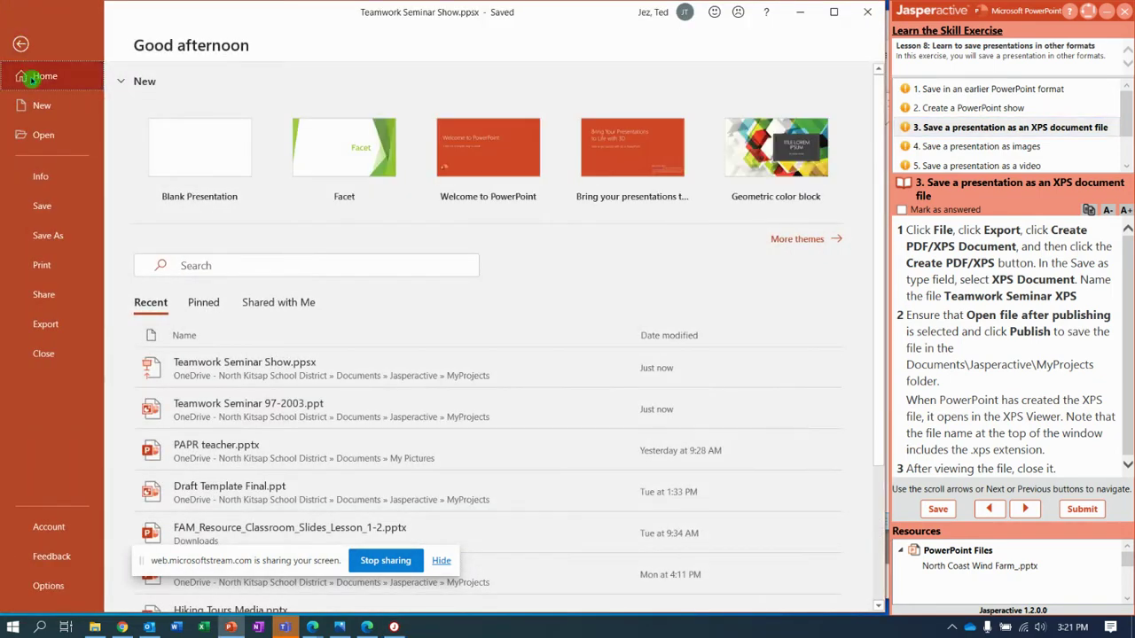
click(80, 239)
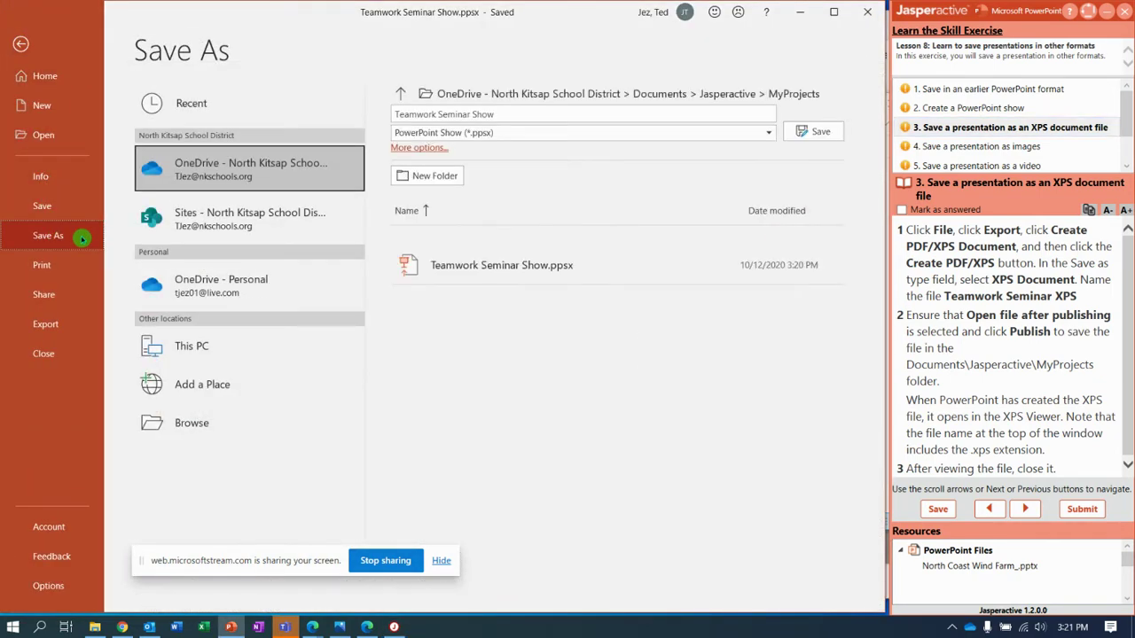
click(624, 138)
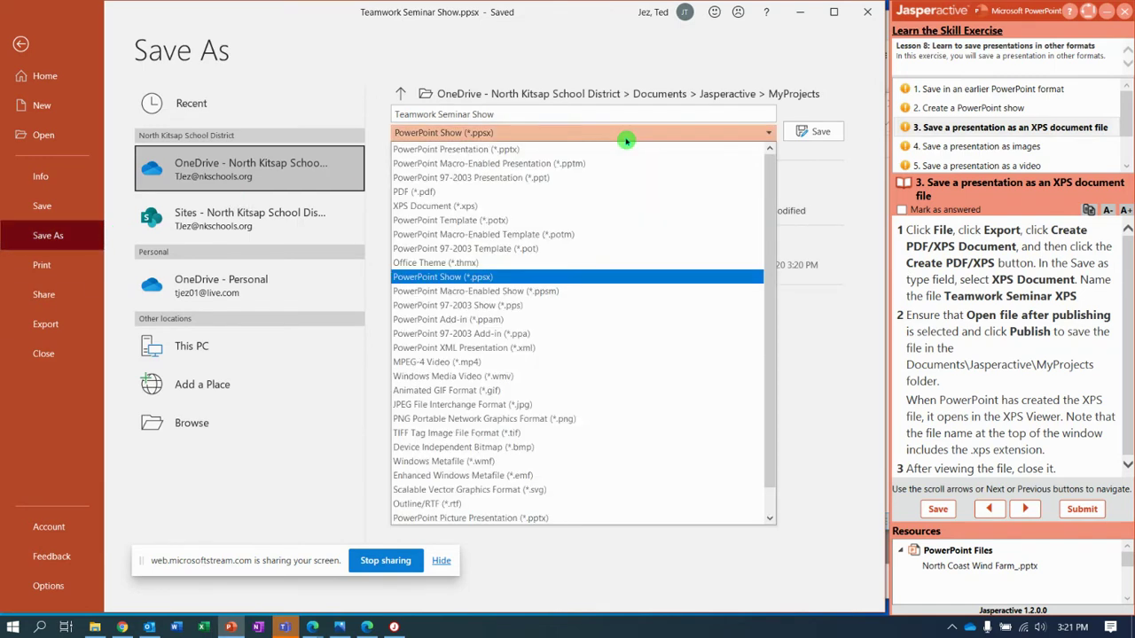
click(519, 209)
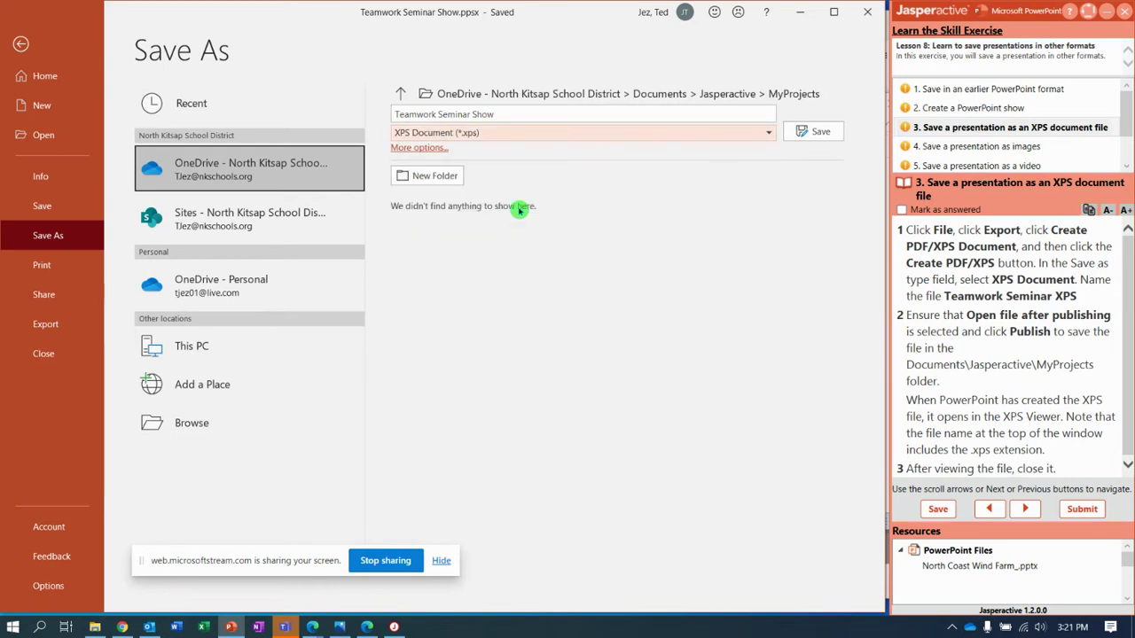
click(519, 114)
click(519, 113)
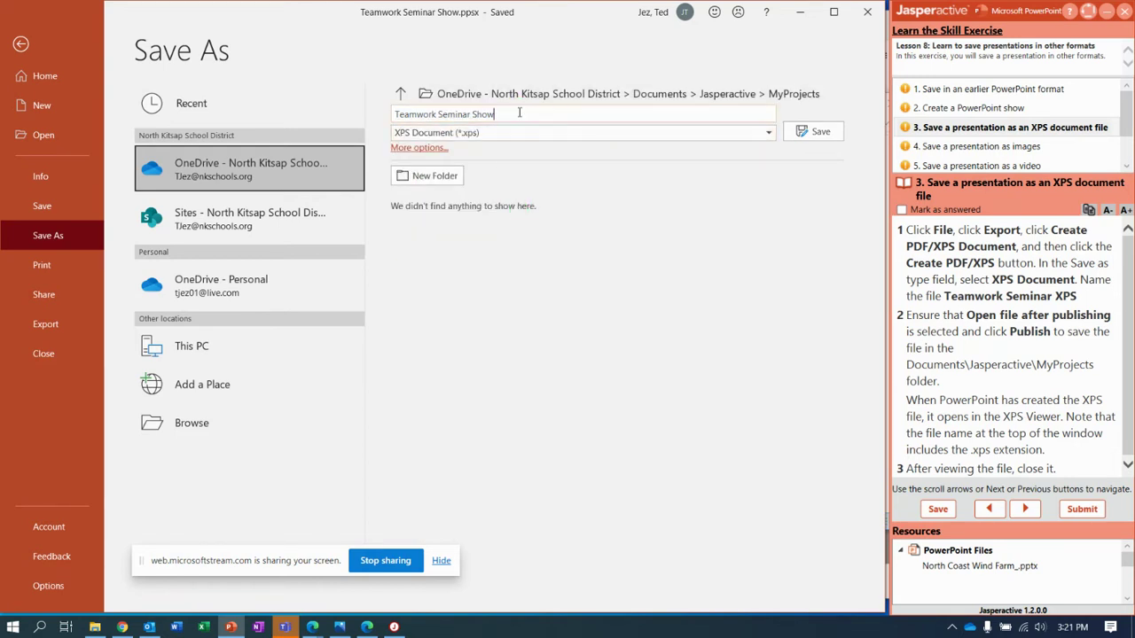
key(BackSpace)
key(BackSpace)
click(821, 132)
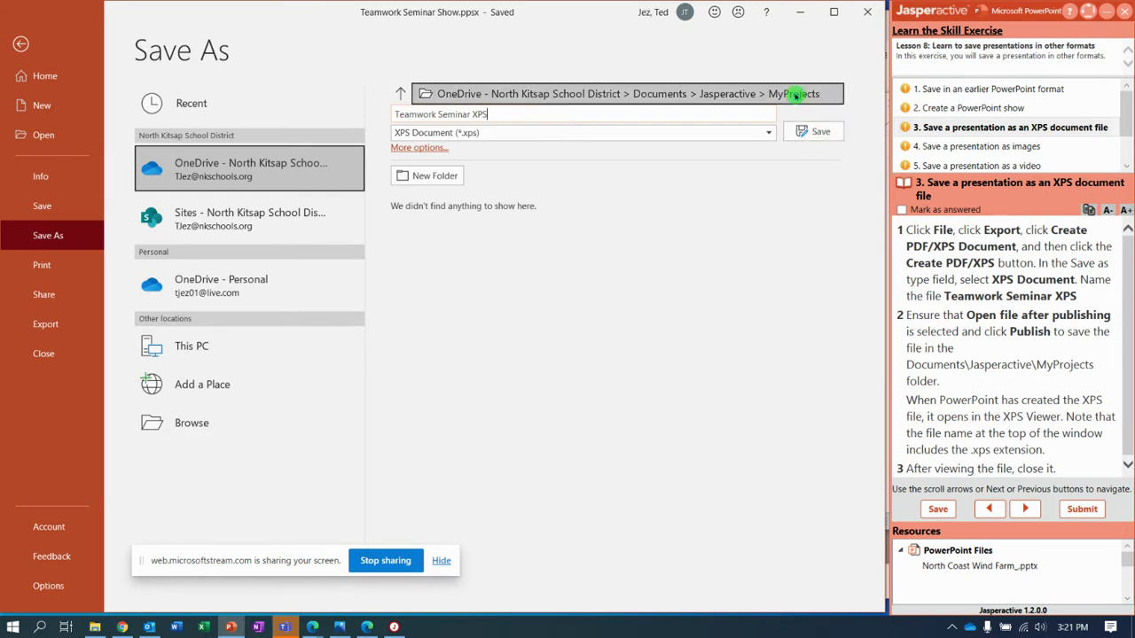
click(812, 133)
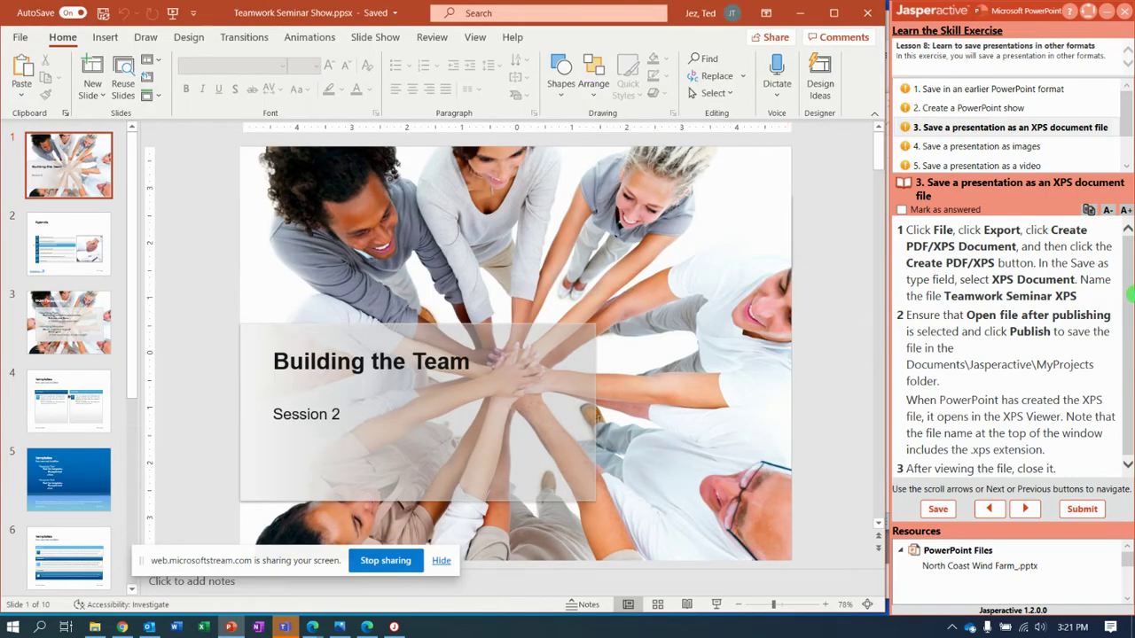
Try opening Teamwork Seminar XPS.xps from MyProjects, cancel the app picker, and minimize the folder
scroll(1127, 299, down, 1)
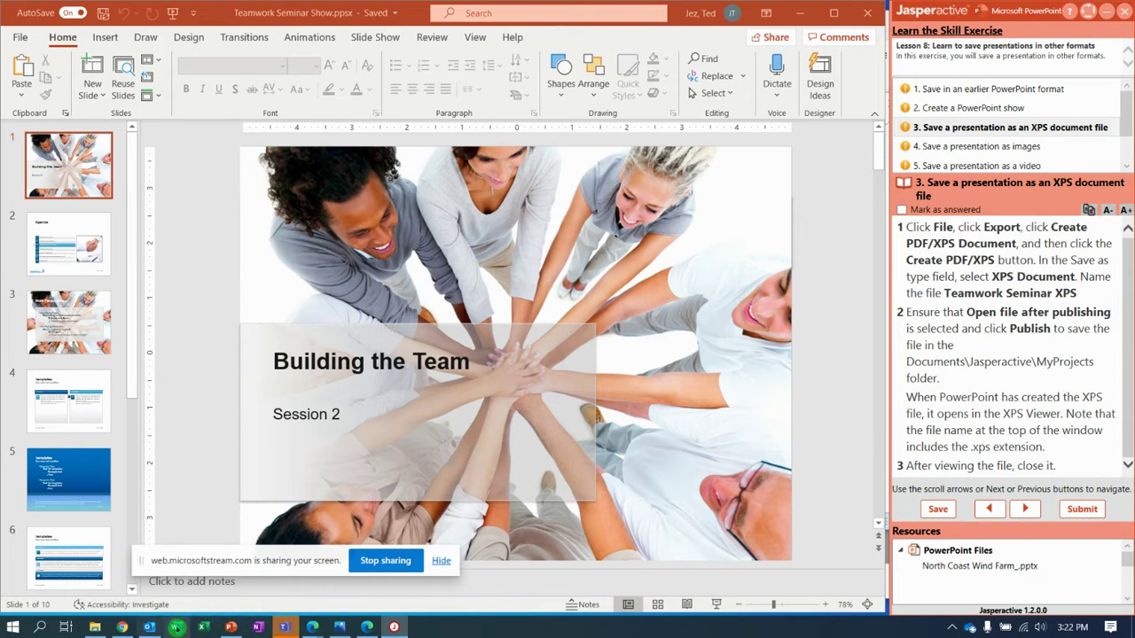
click(95, 627)
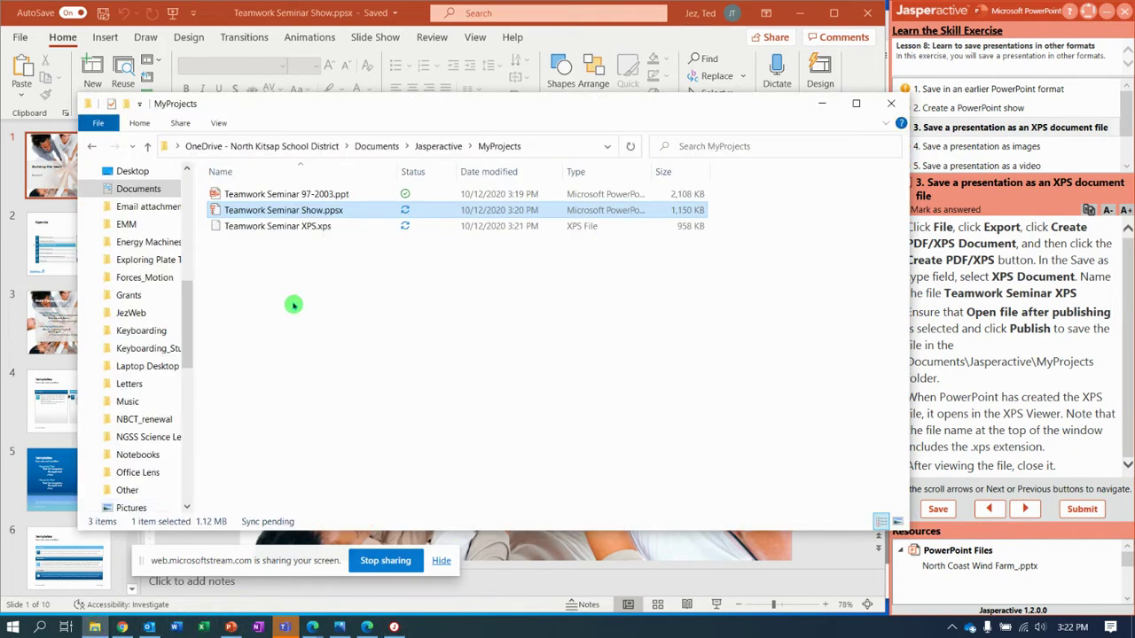
double_click(317, 227)
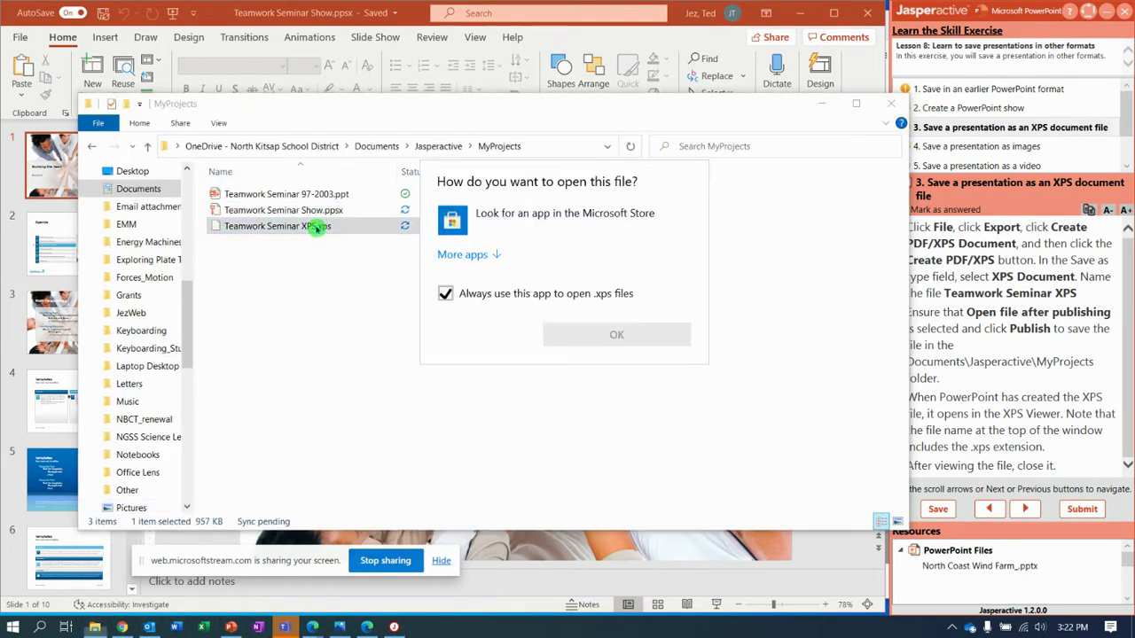
click(464, 255)
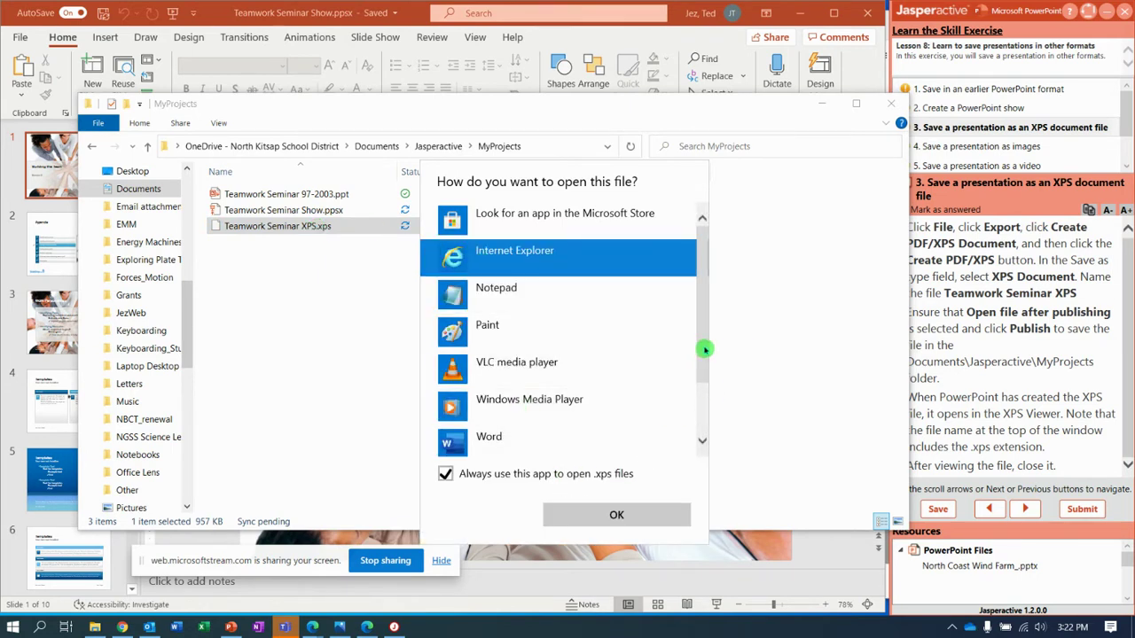
drag(704, 347, 705, 404)
scroll(704, 417, up, 2)
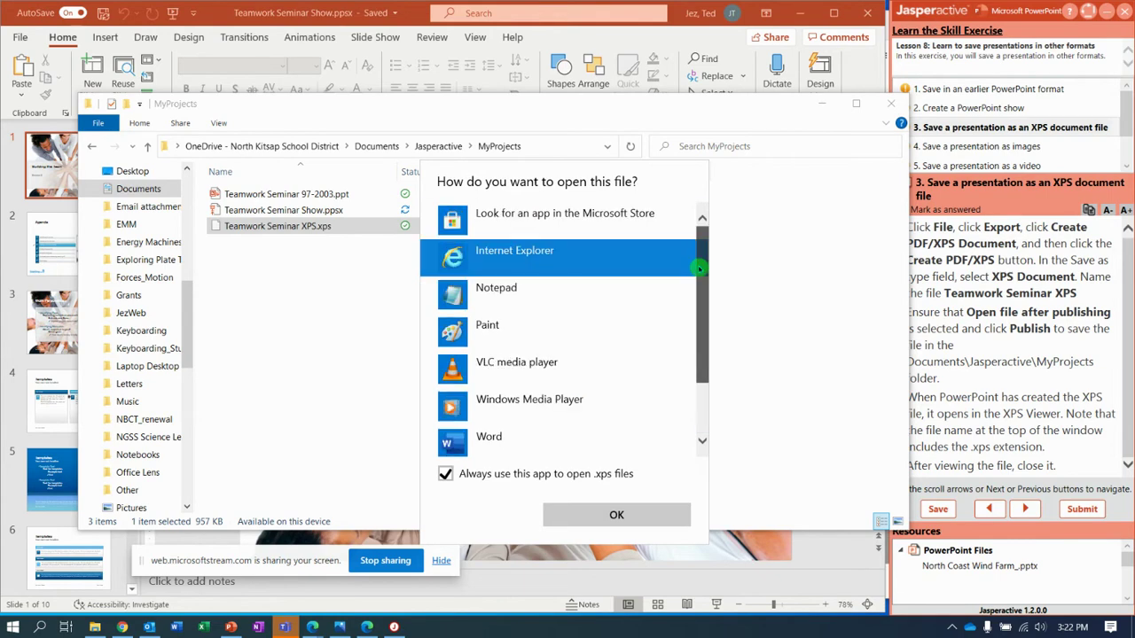
scroll(697, 379, down, 1)
scroll(697, 379, down, 2)
click(483, 436)
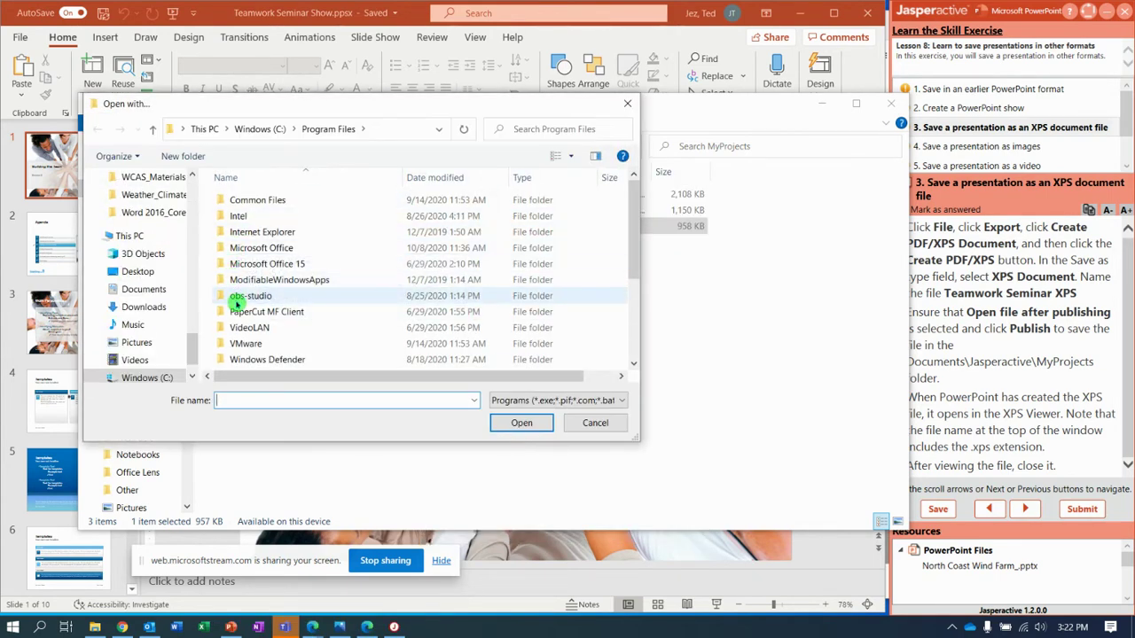
drag(629, 208, 637, 172)
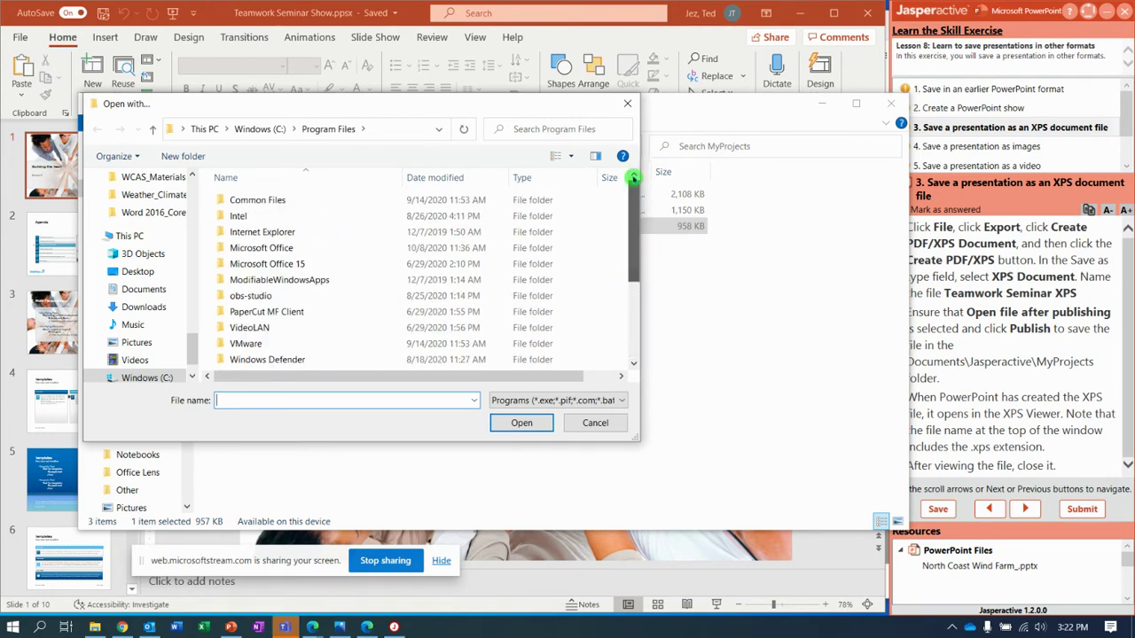
click(597, 426)
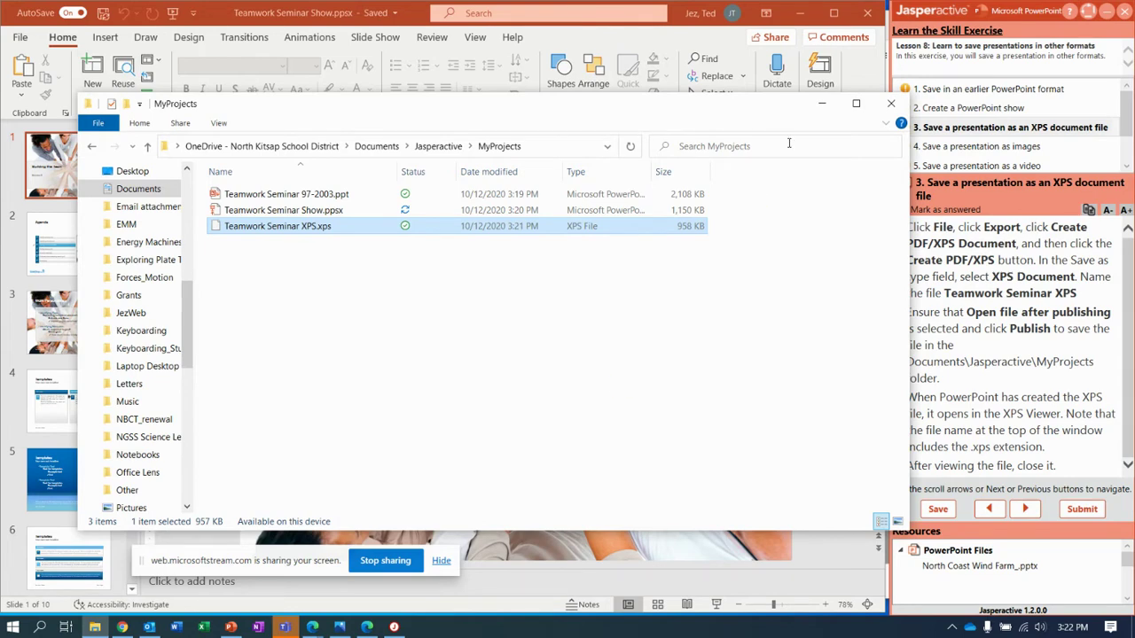
click(824, 104)
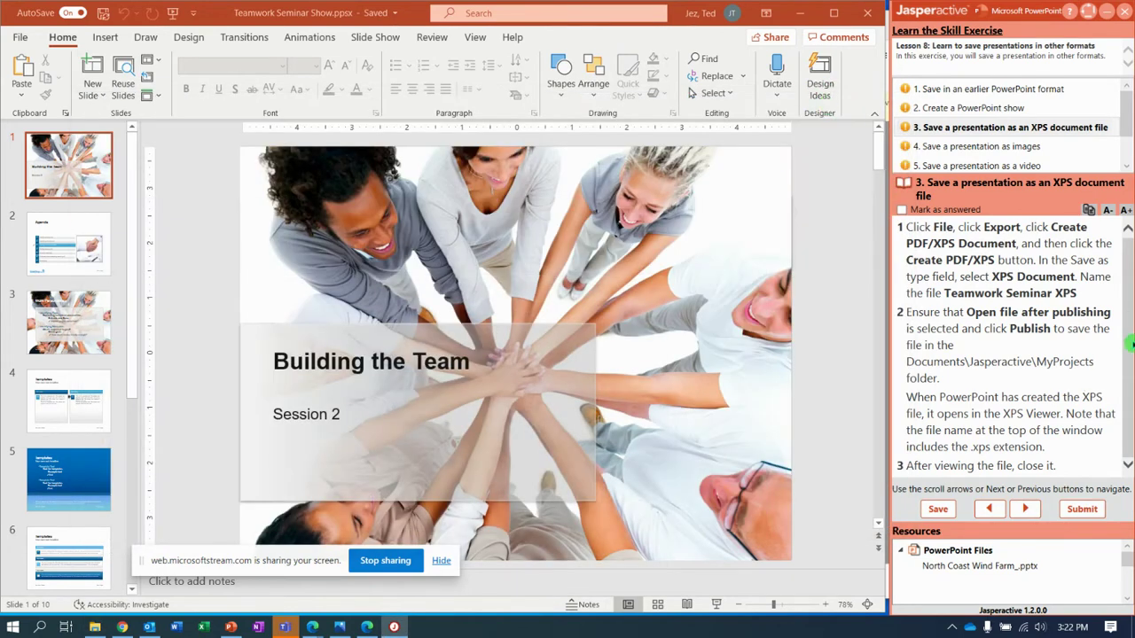
Export just the current slide as a PNG named 'Teamwork Seminar PNG' in MyProjects
click(1029, 510)
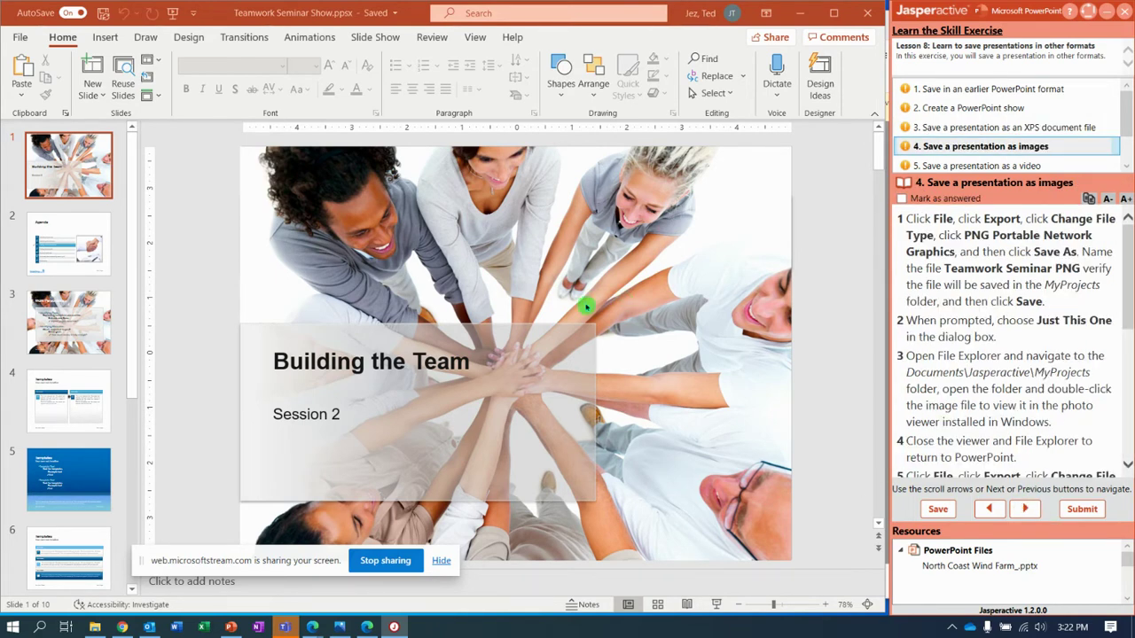
click(22, 37)
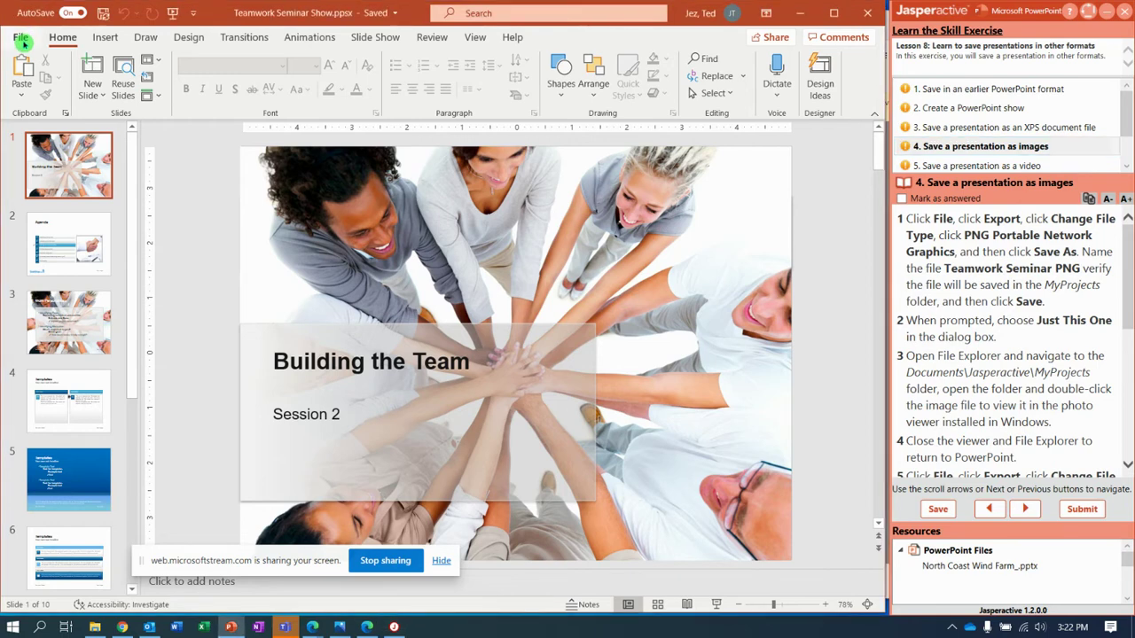
click(51, 236)
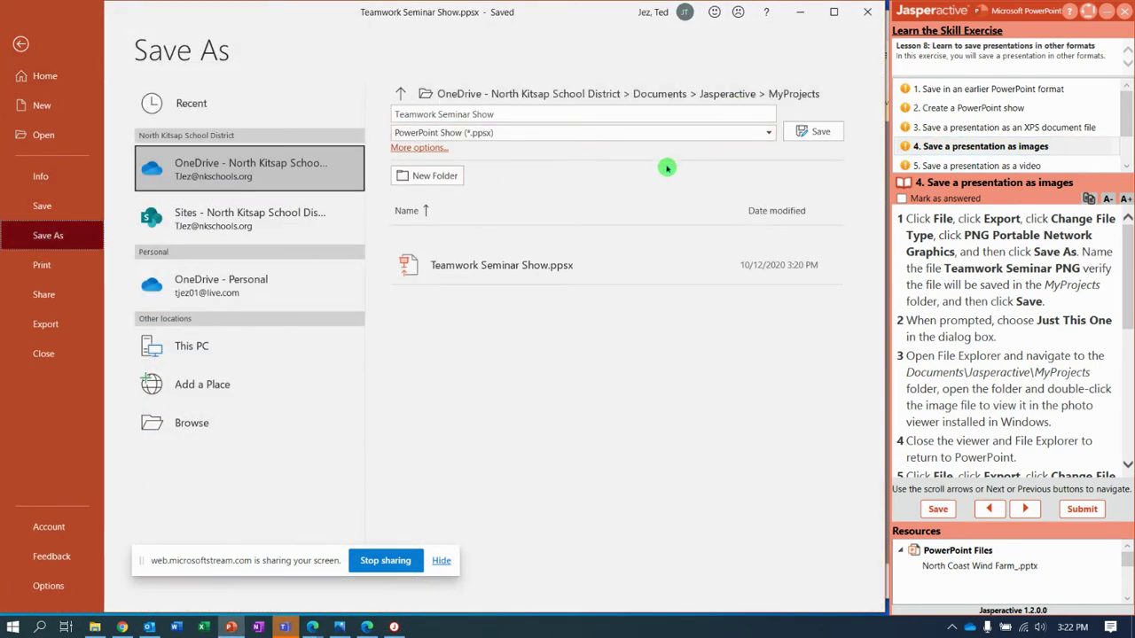
click(645, 135)
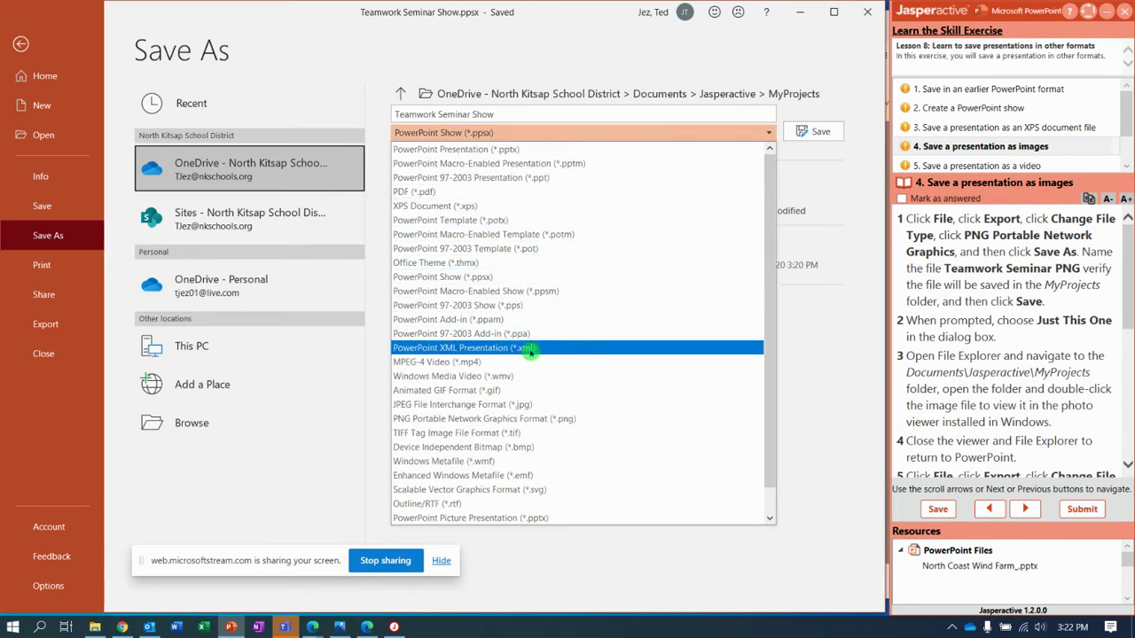
click(523, 421)
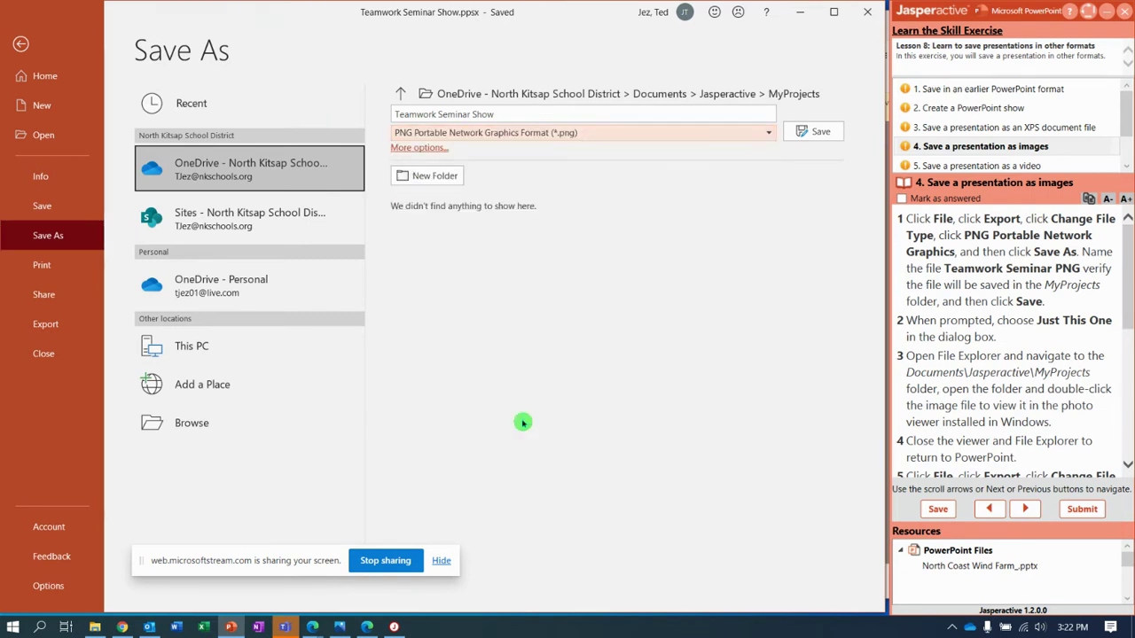
click(505, 113)
click(506, 113)
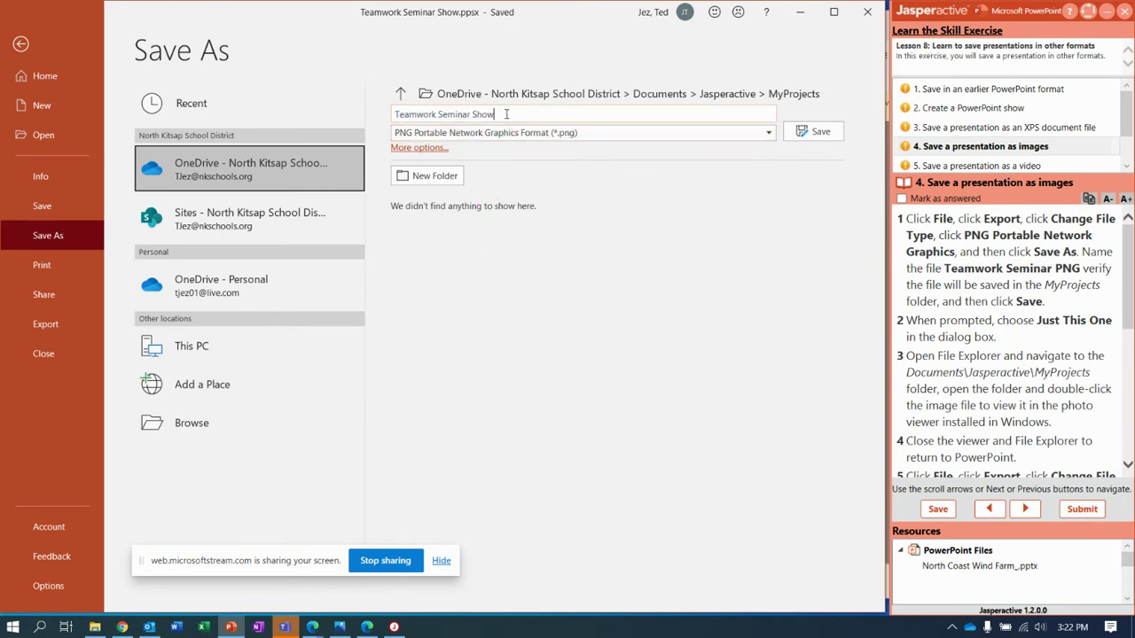
key(BackSpace)
key(BackSpace)
text(PNG)
click(818, 131)
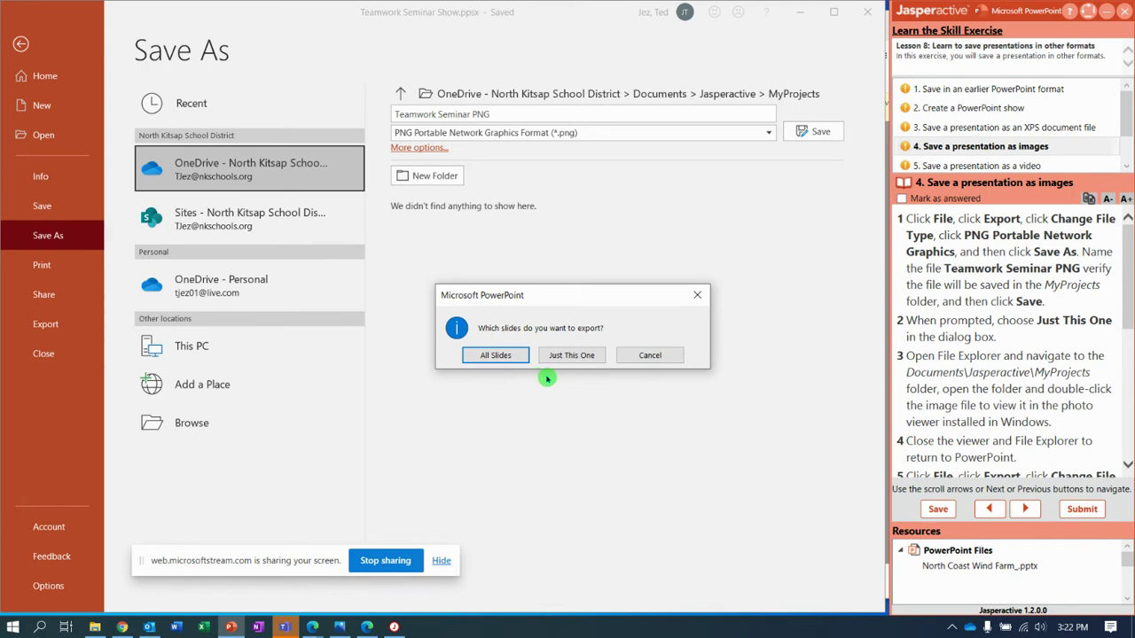
click(566, 354)
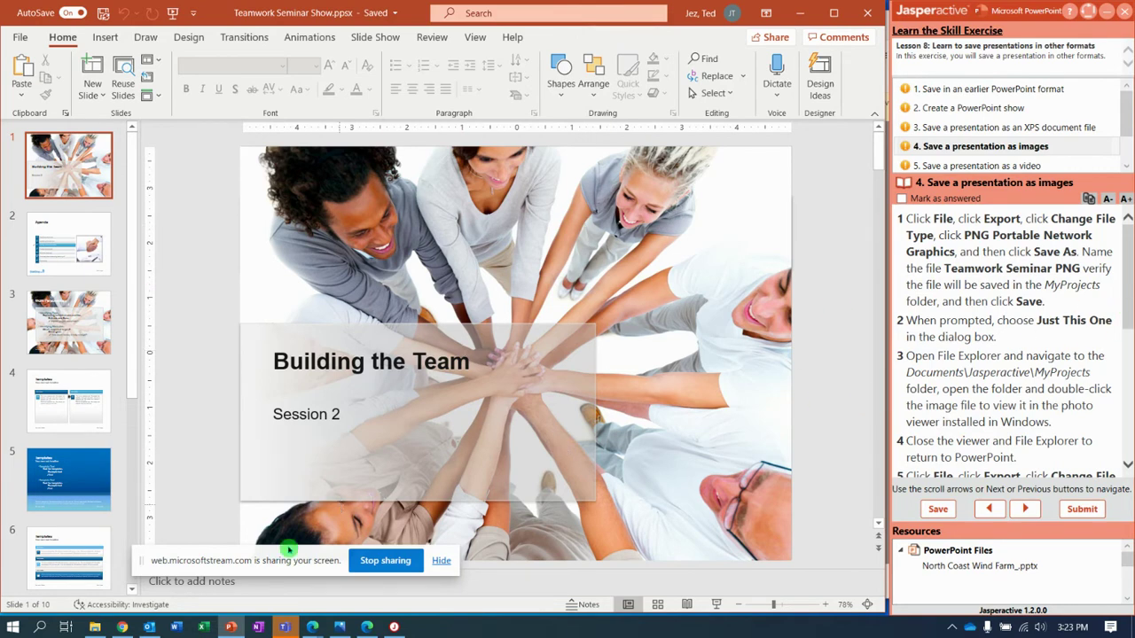
click(95, 627)
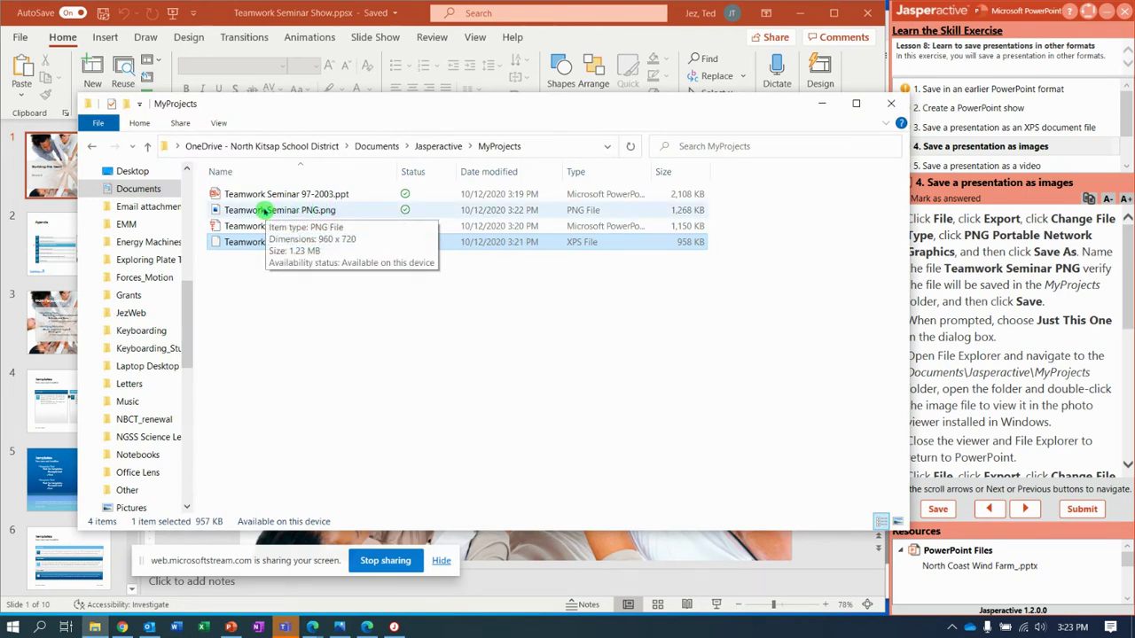
click(218, 123)
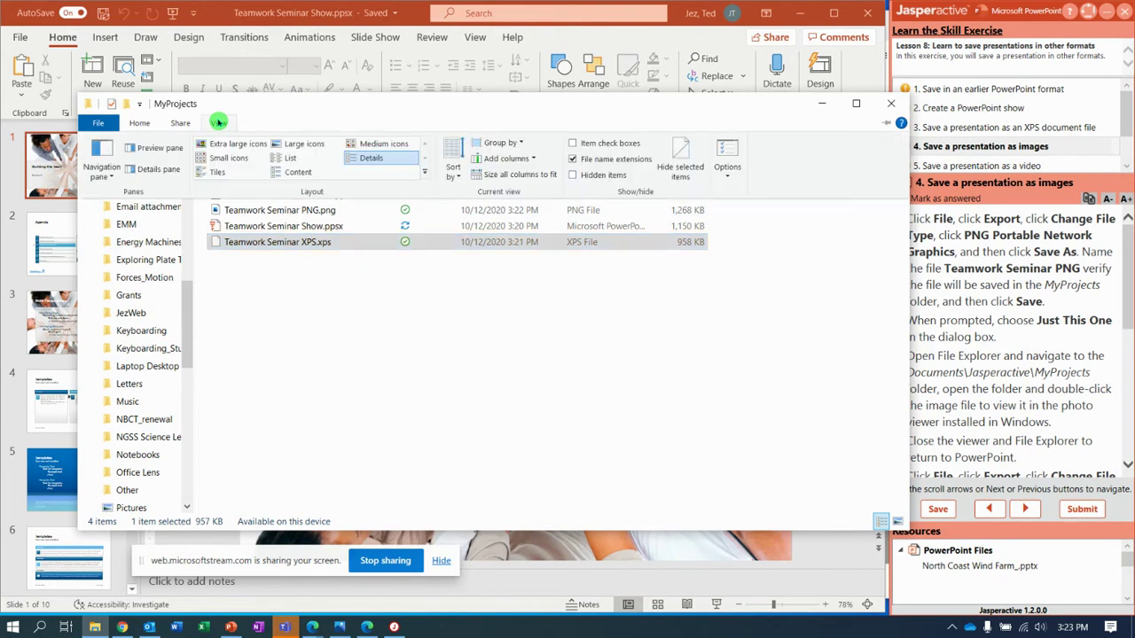
click(304, 144)
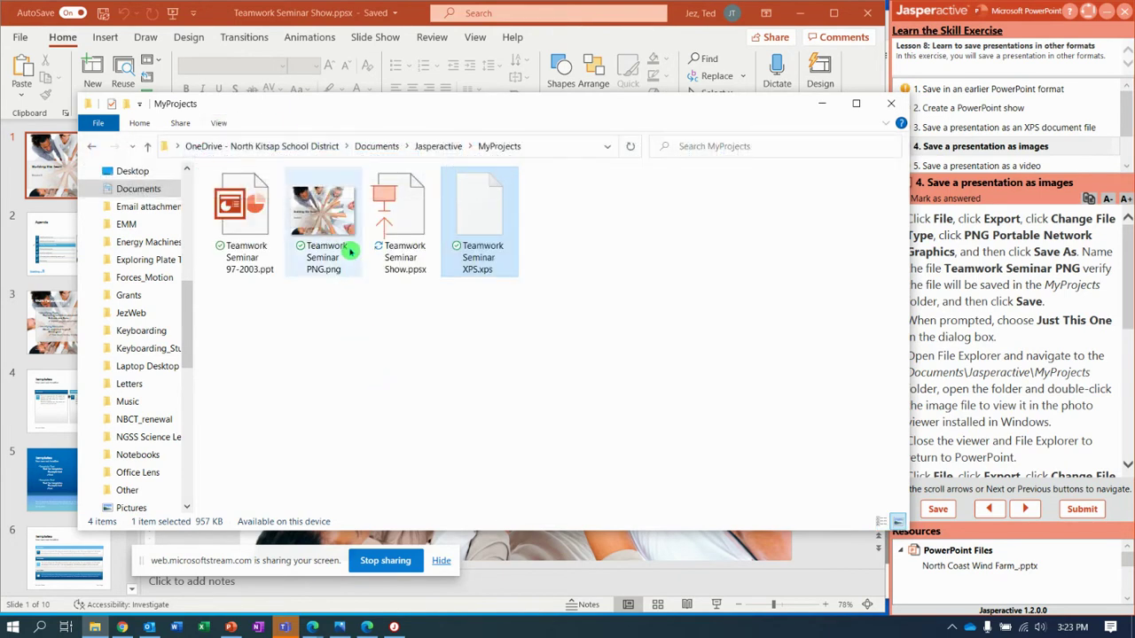
click(220, 124)
click(370, 157)
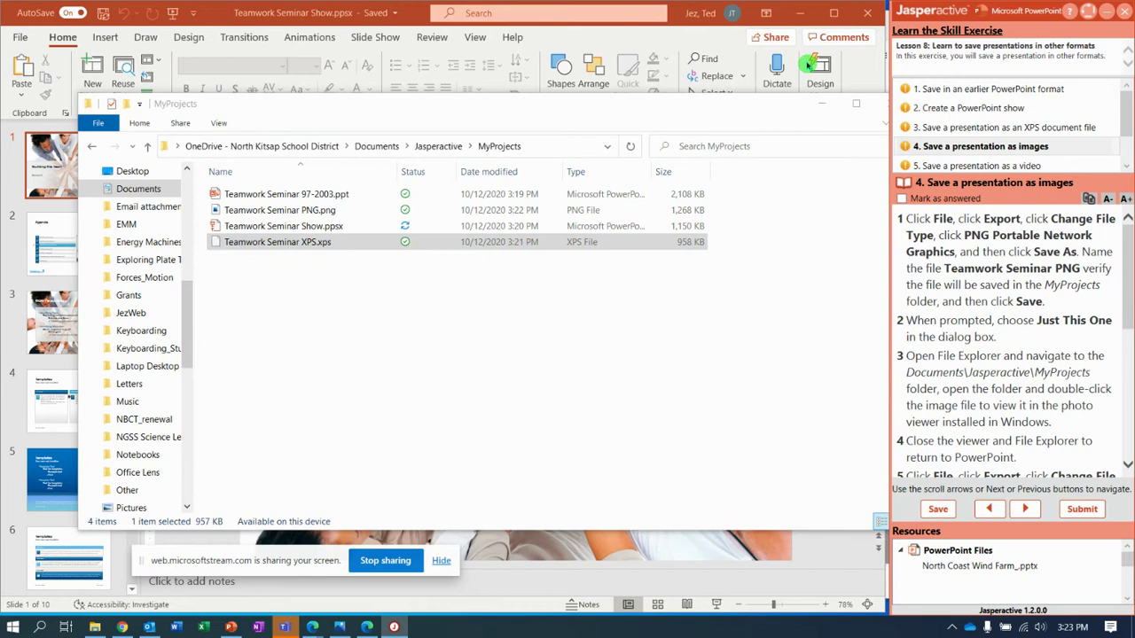
click(822, 104)
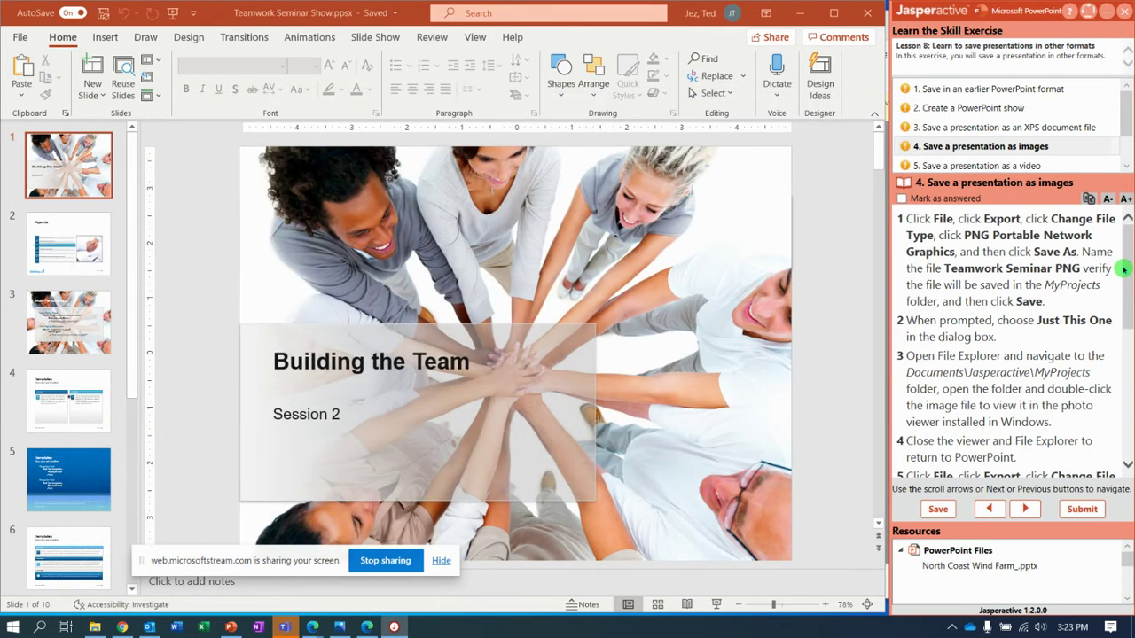
Save a PowerPoint Picture Presentation (*.pptx) named 'Teamwork Seminar PPP', then view MyProjects
drag(1127, 274, 1128, 379)
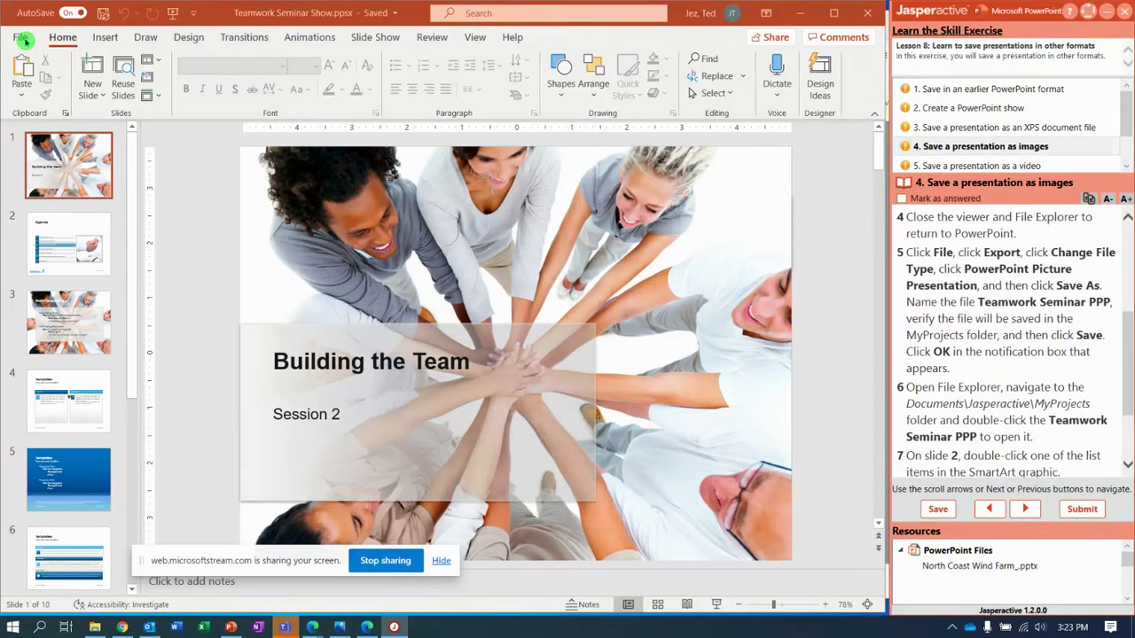
click(22, 38)
click(22, 39)
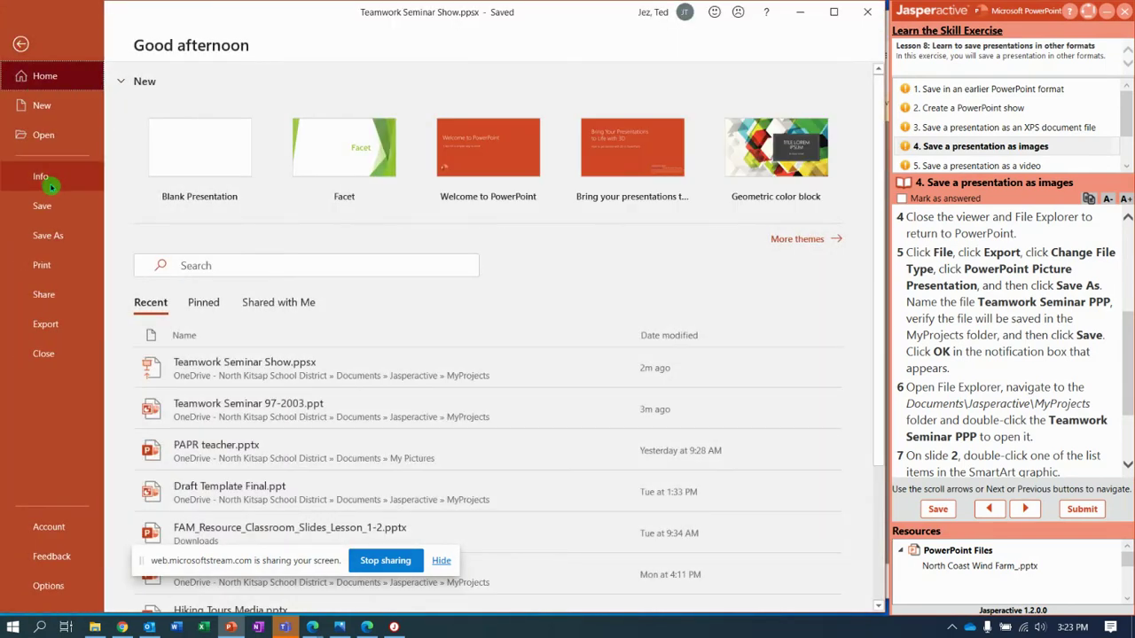
click(49, 237)
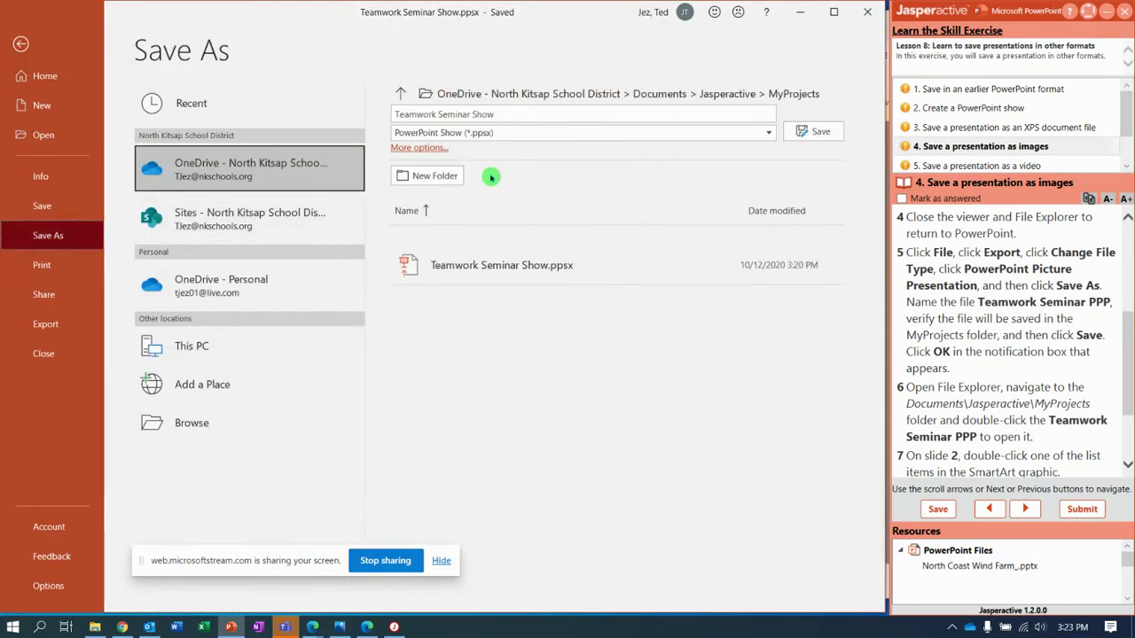
click(543, 134)
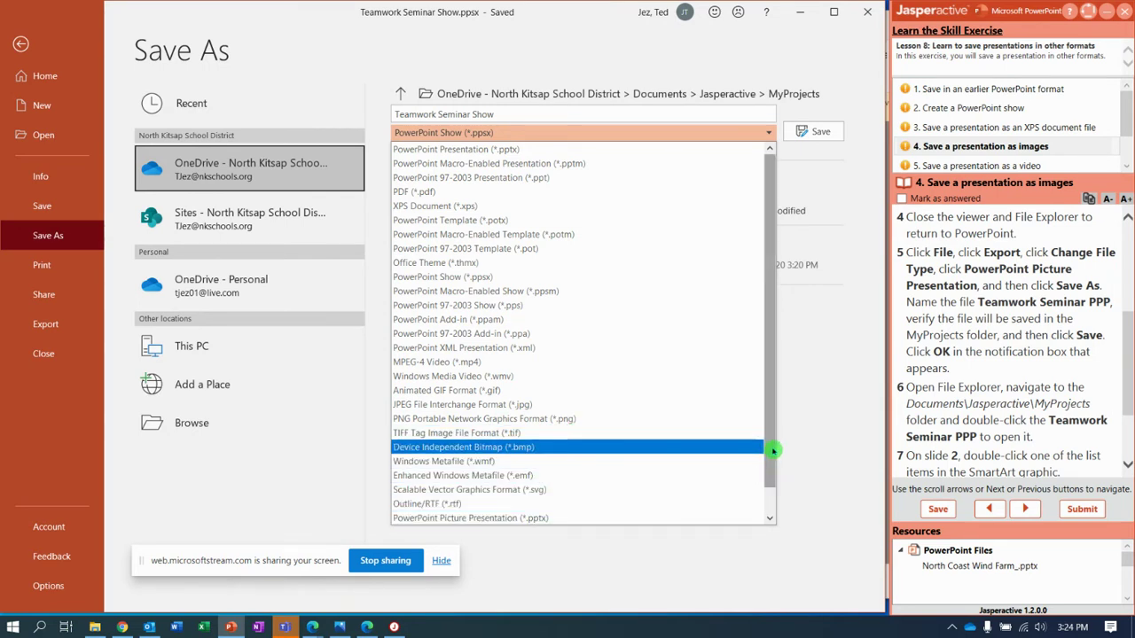
drag(772, 450, 767, 495)
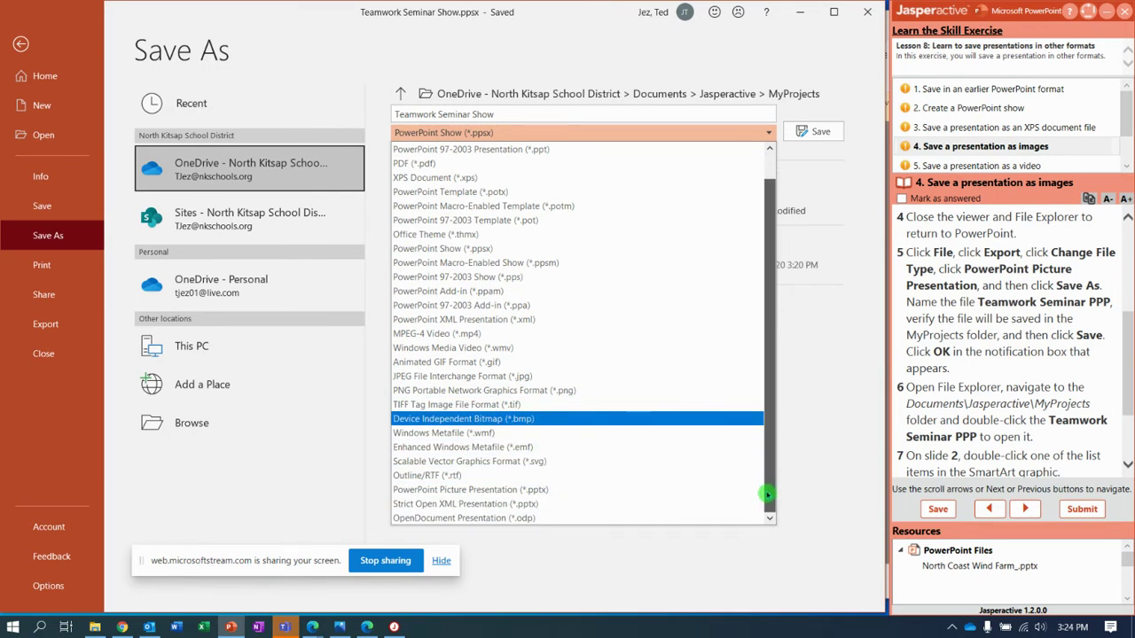
click(661, 490)
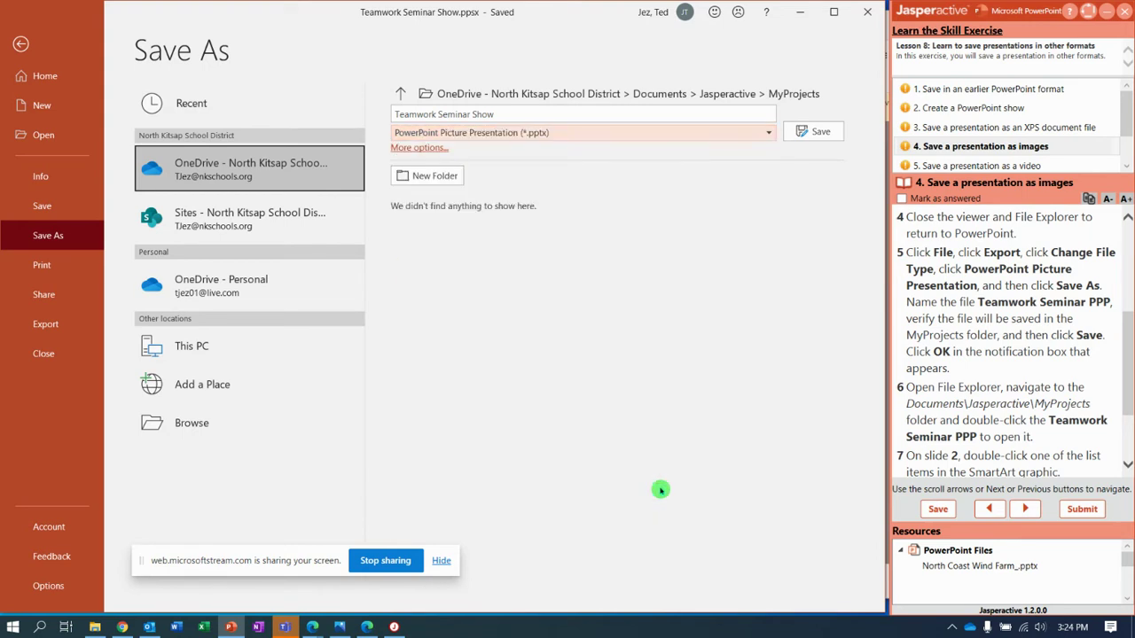
click(539, 112)
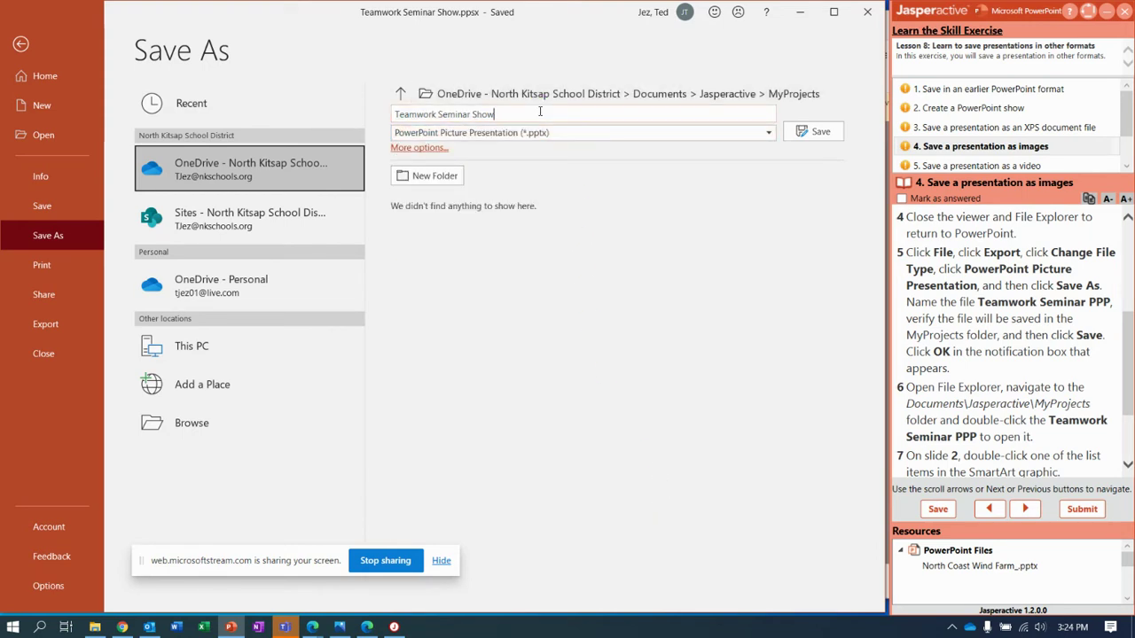
key(BackSpace)
key(BackSpace)
key(BackSpace)
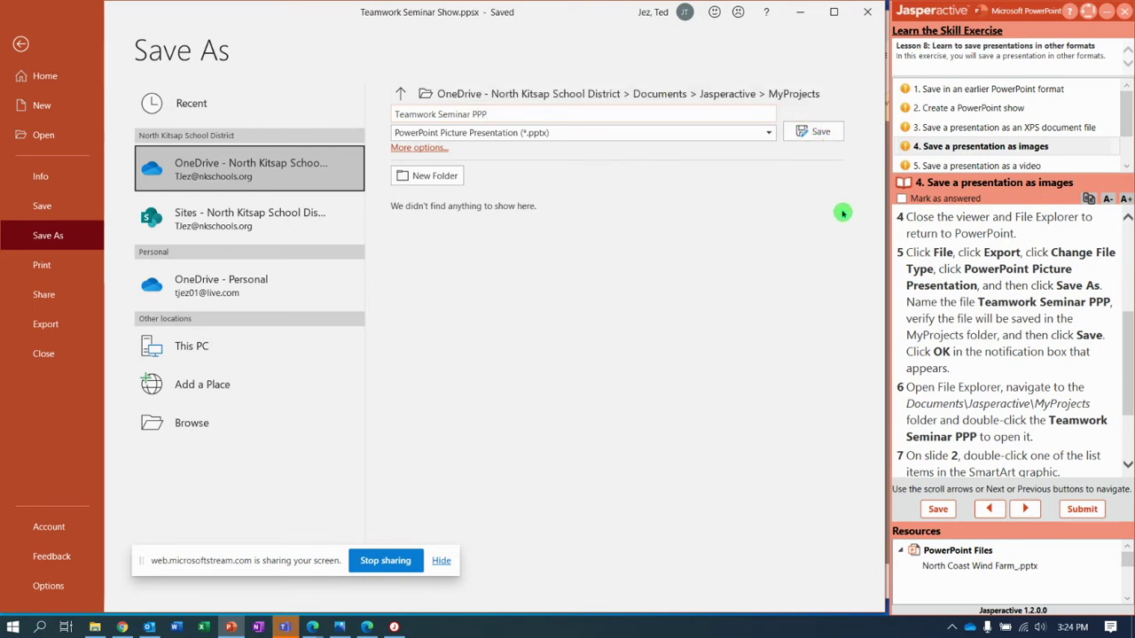
click(812, 132)
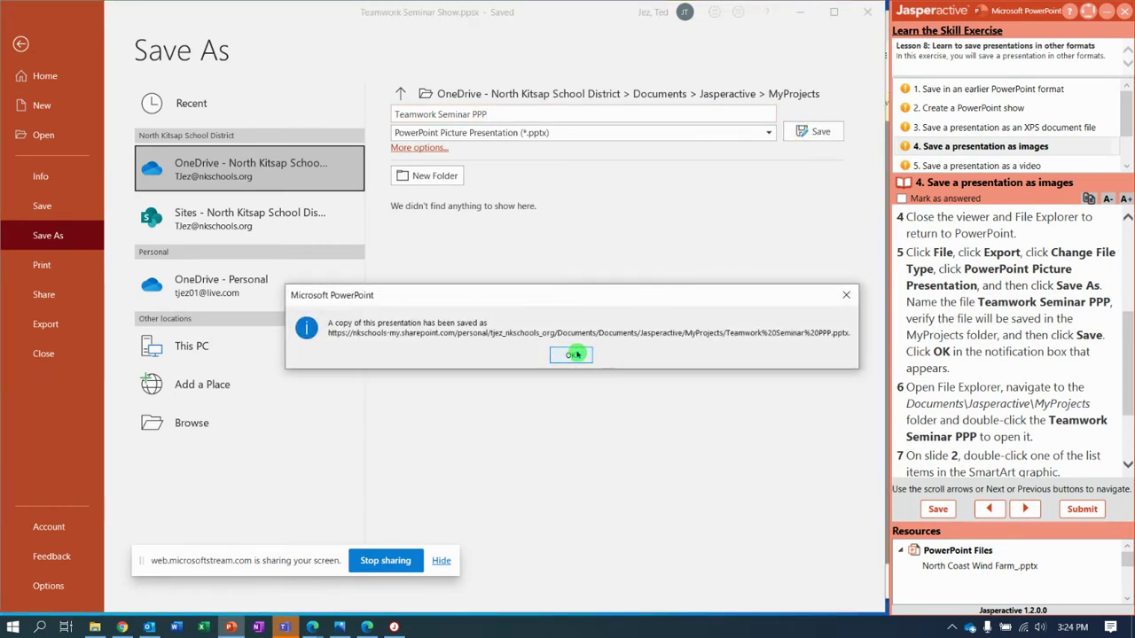
click(569, 355)
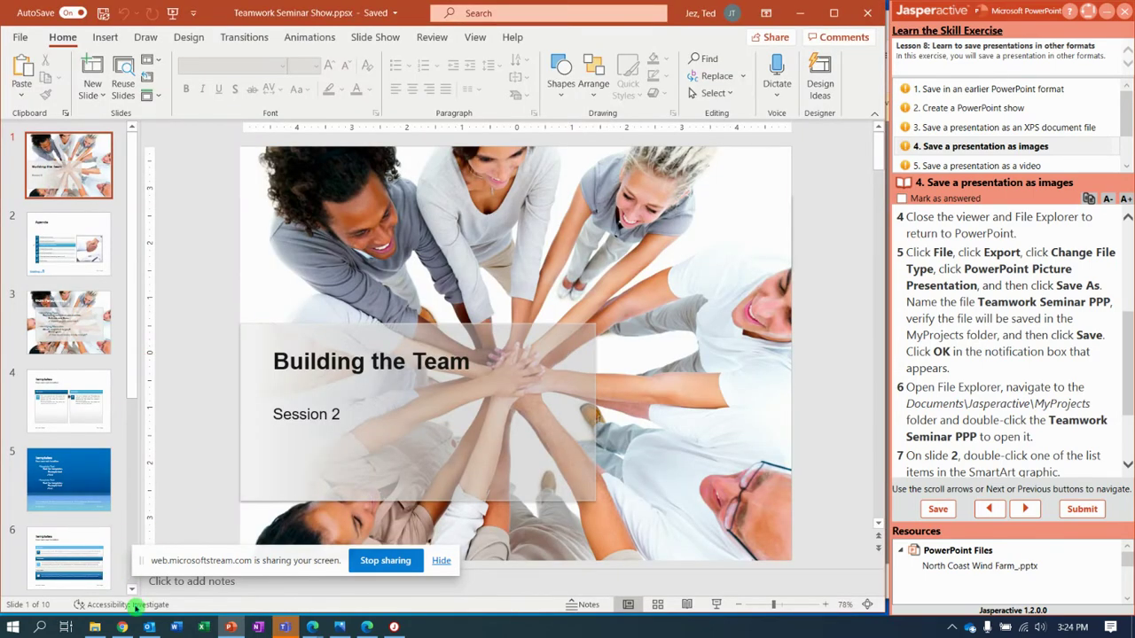
click(98, 627)
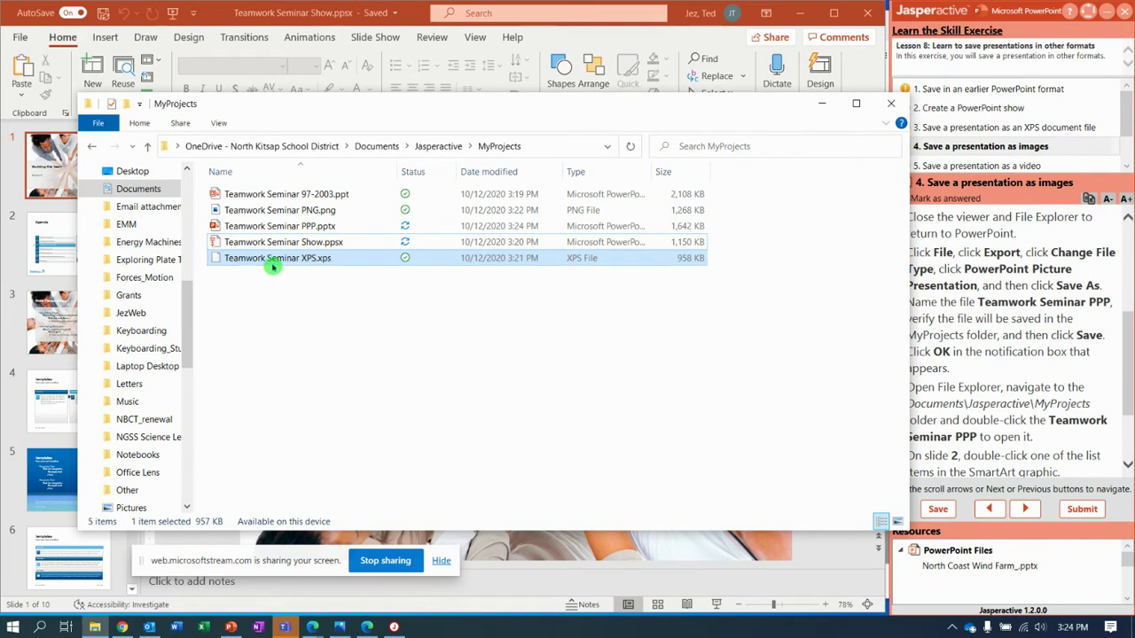
click(270, 336)
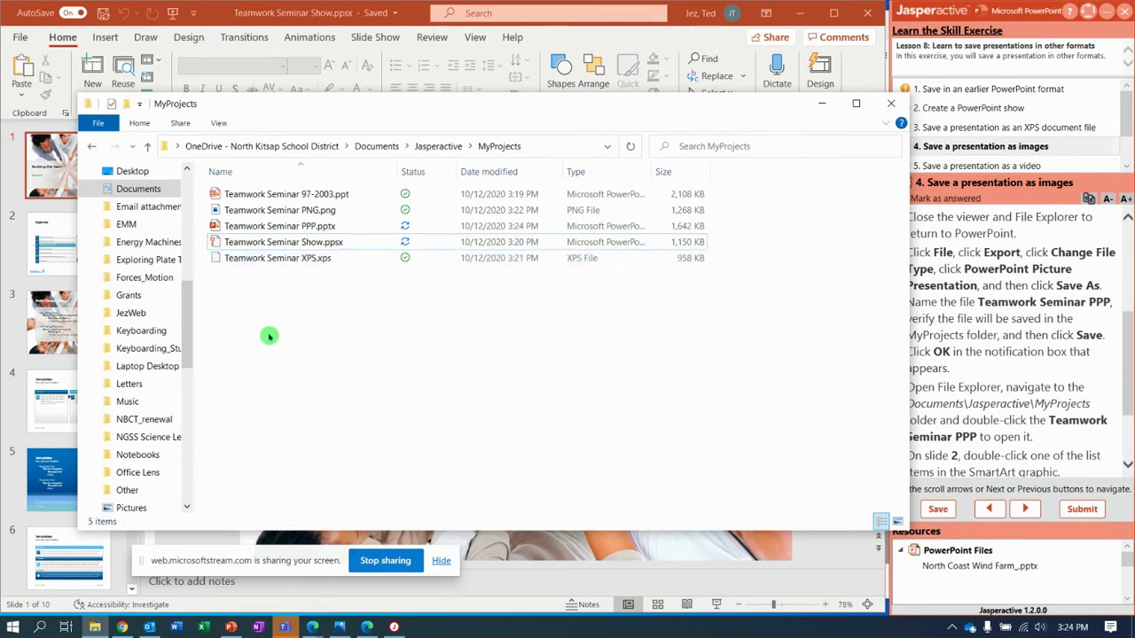
double_click(271, 227)
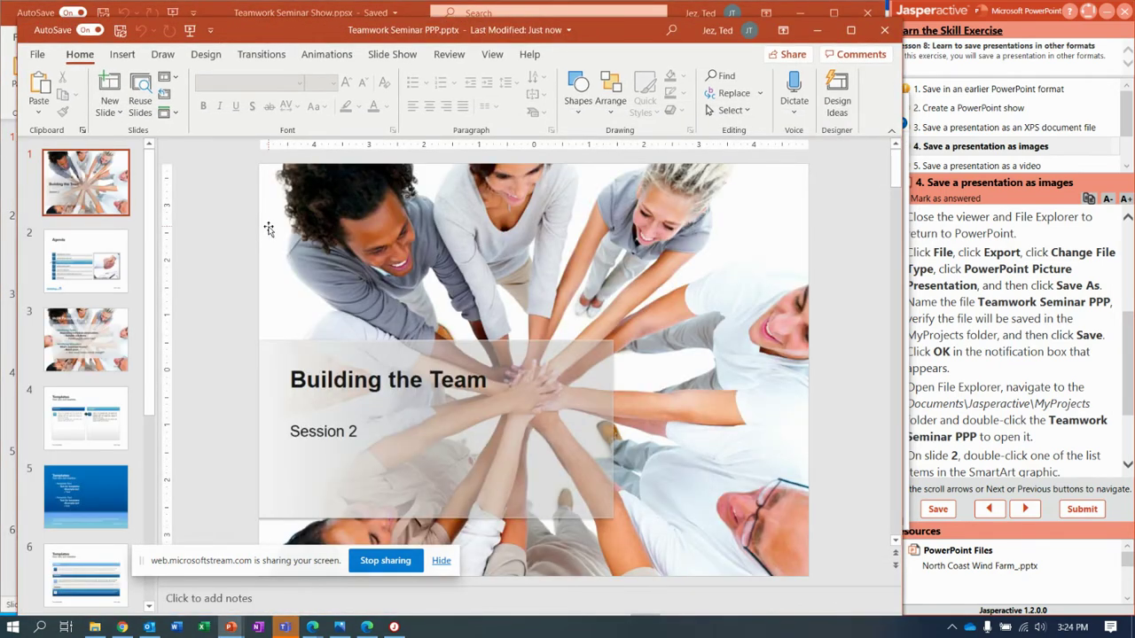
click(61, 249)
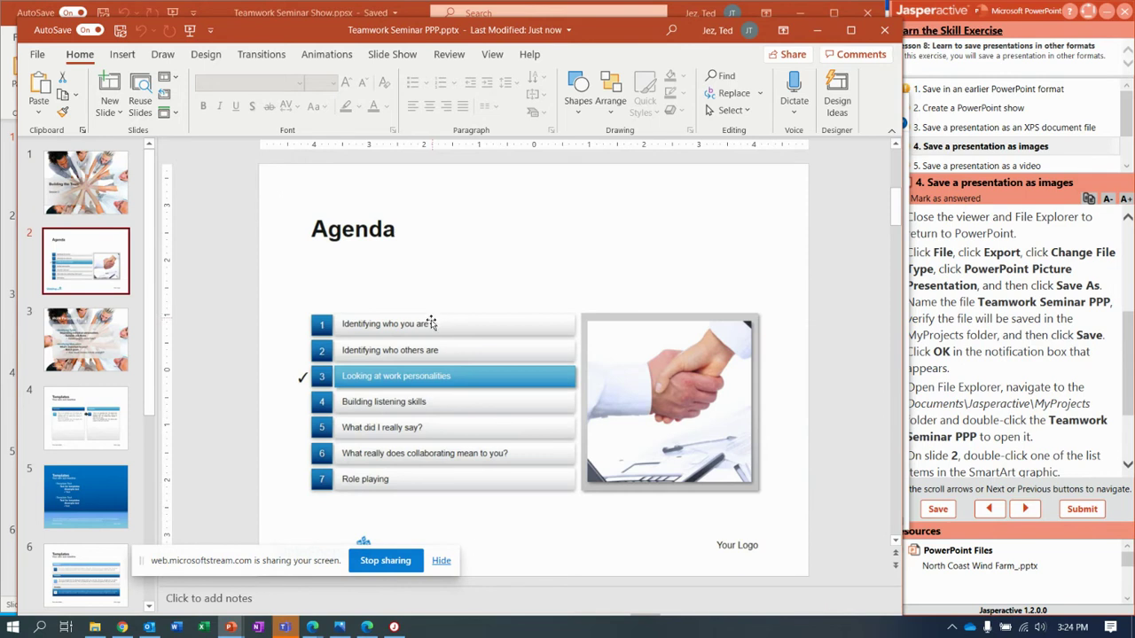
click(431, 323)
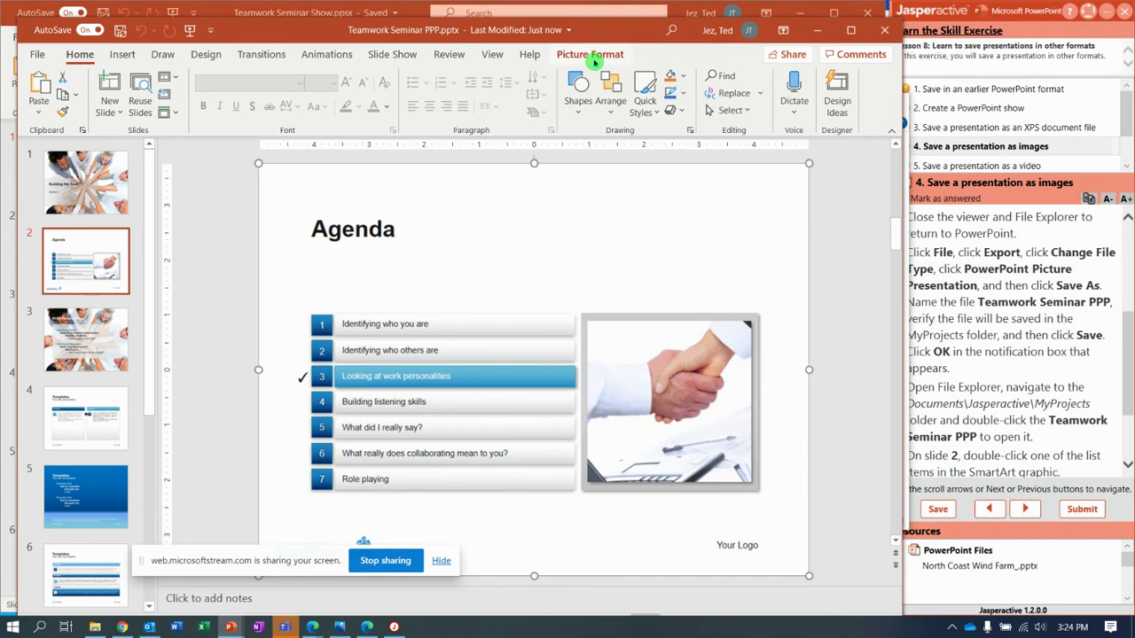
click(885, 30)
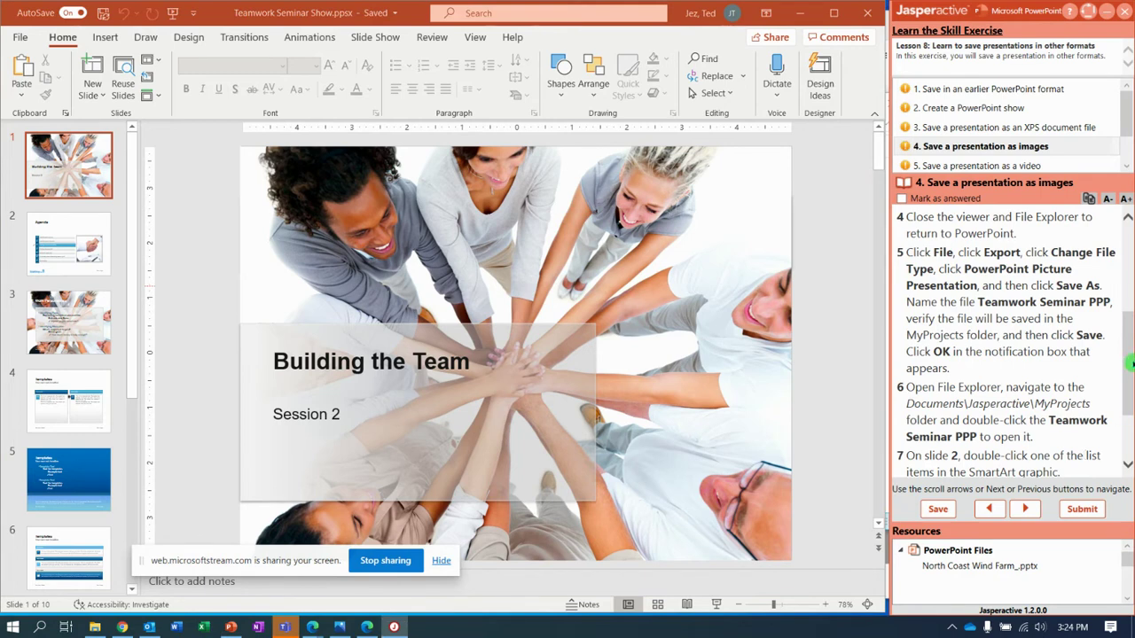
Advance to the video task and set the export to HD (720p) with 4 seconds per slide
scroll(1131, 366, down, 2)
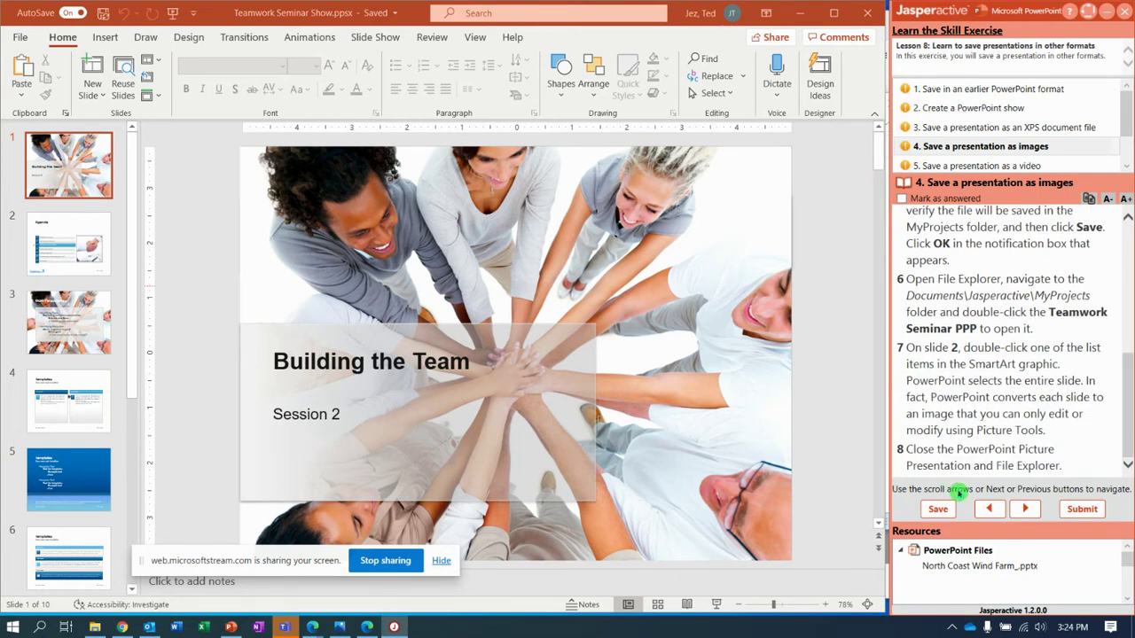
click(1026, 508)
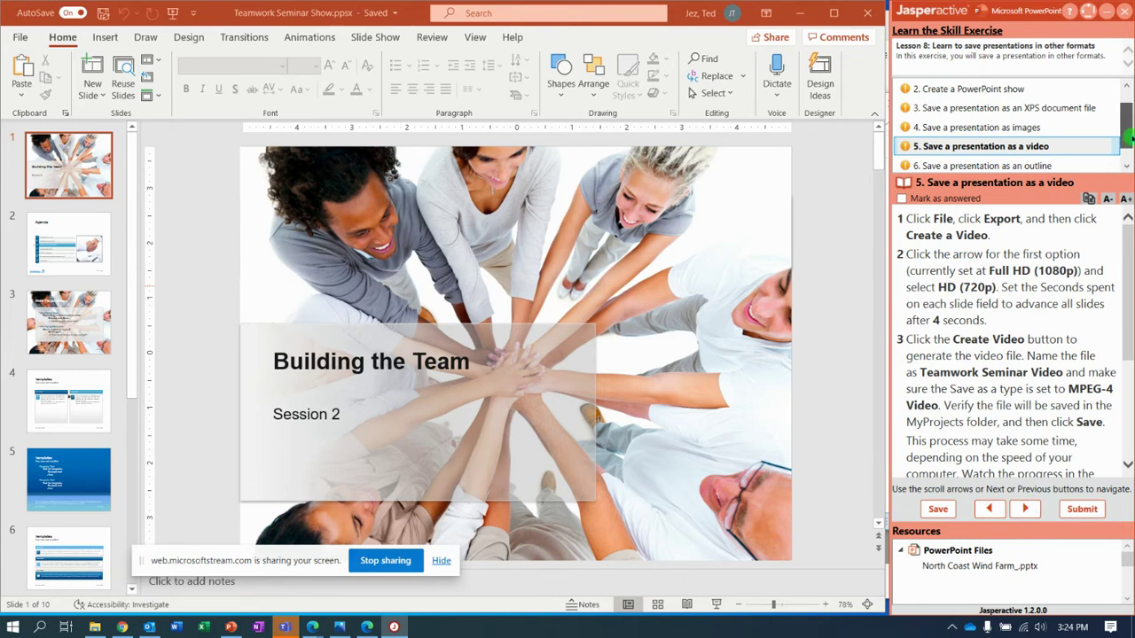
click(1128, 167)
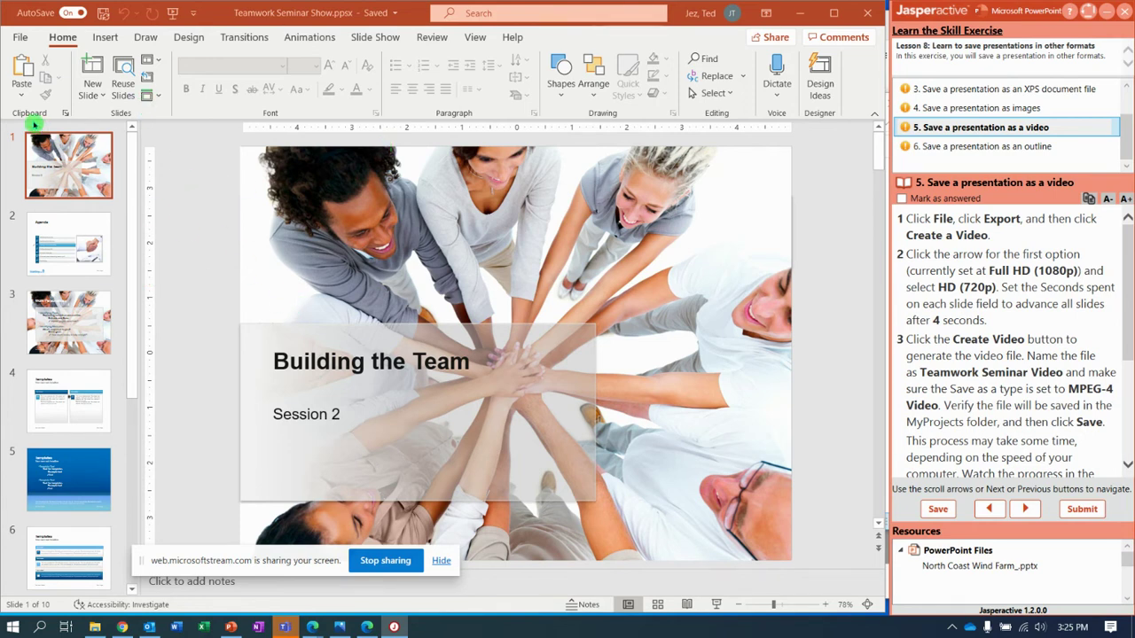
click(21, 37)
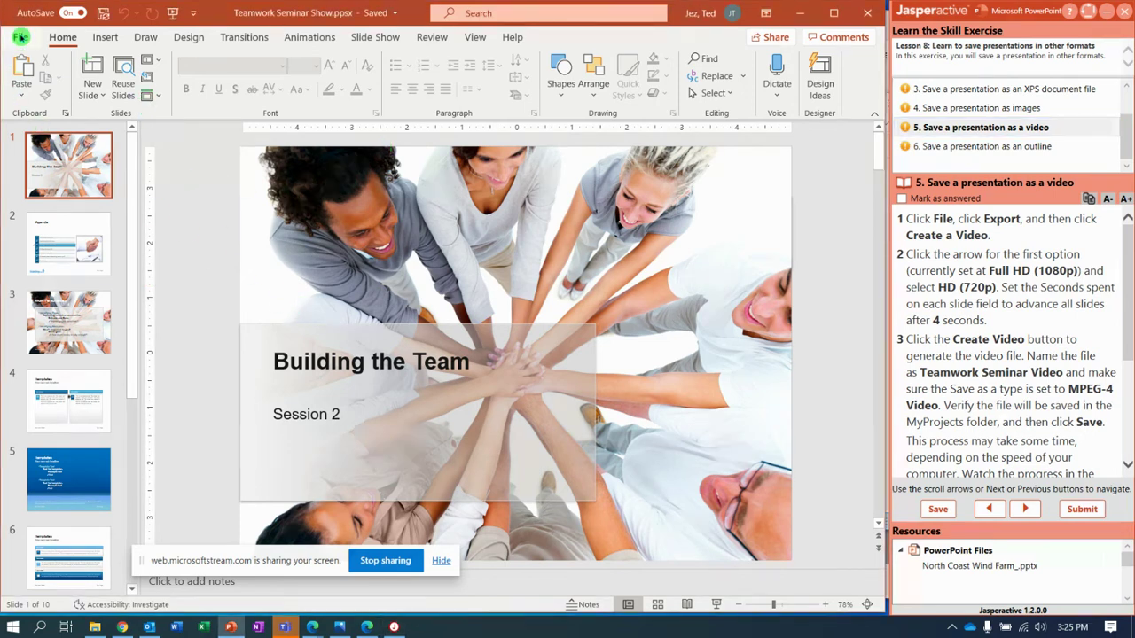
click(20, 37)
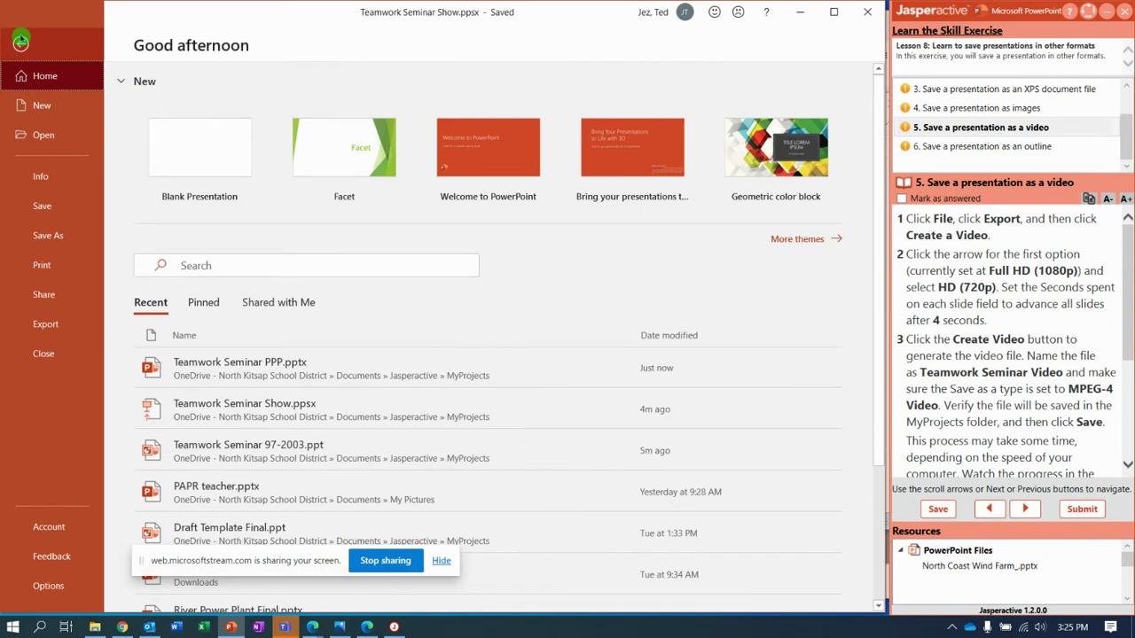
click(71, 332)
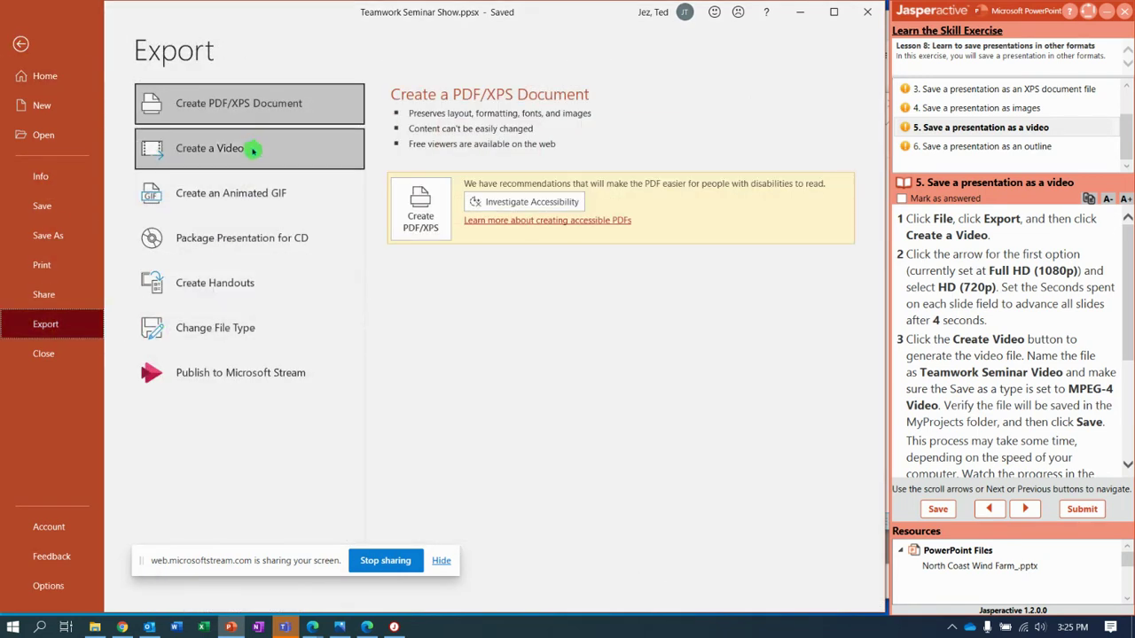
click(252, 151)
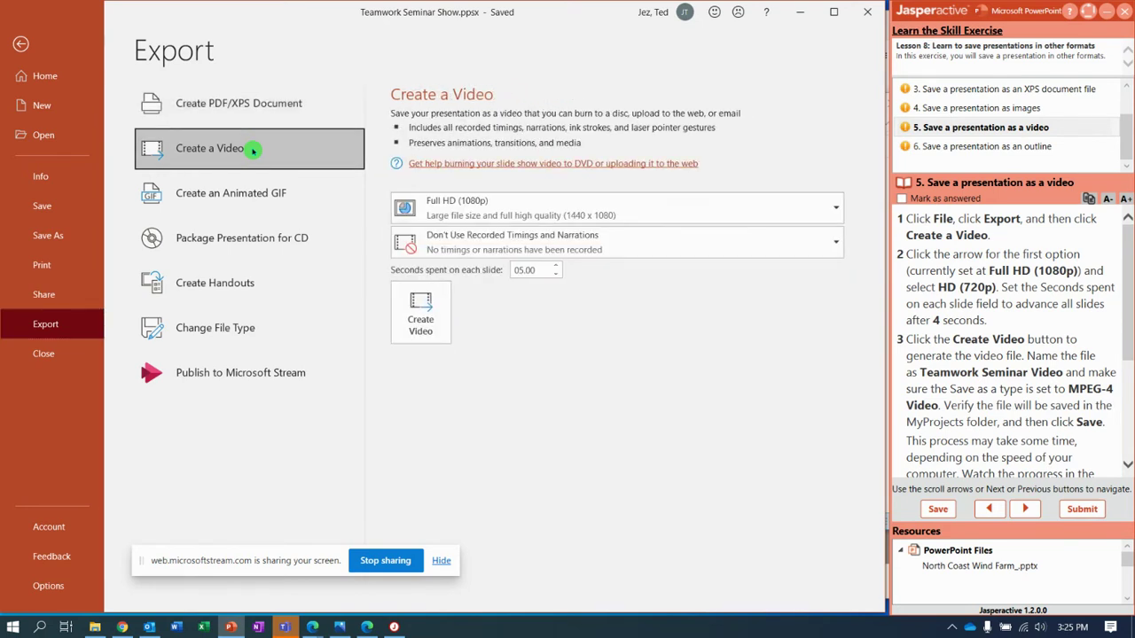
click(652, 211)
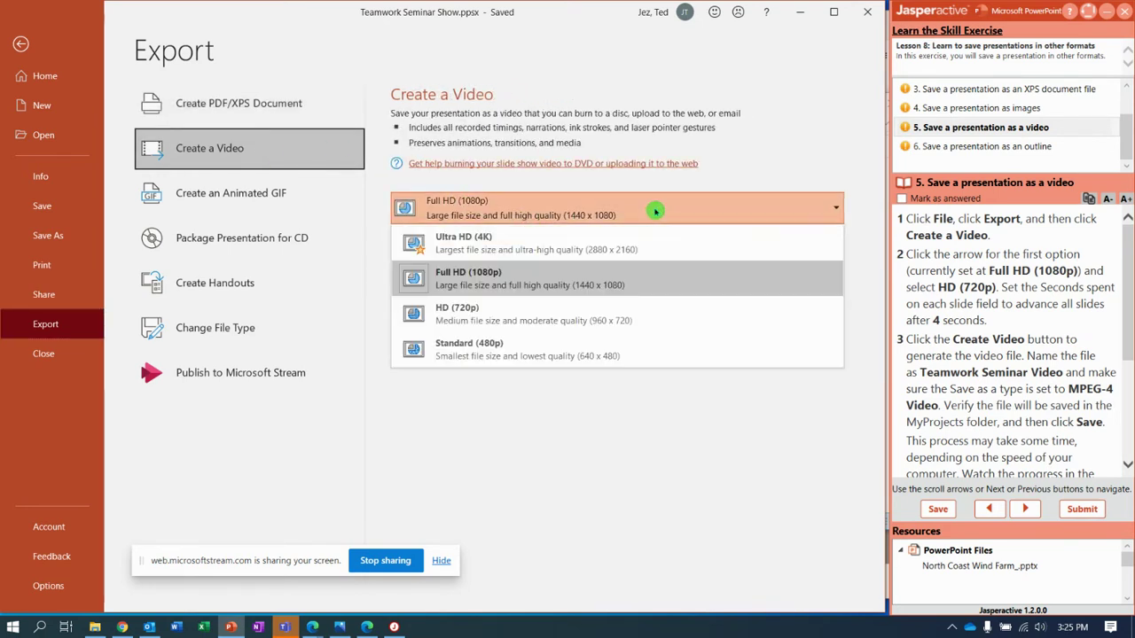
click(558, 317)
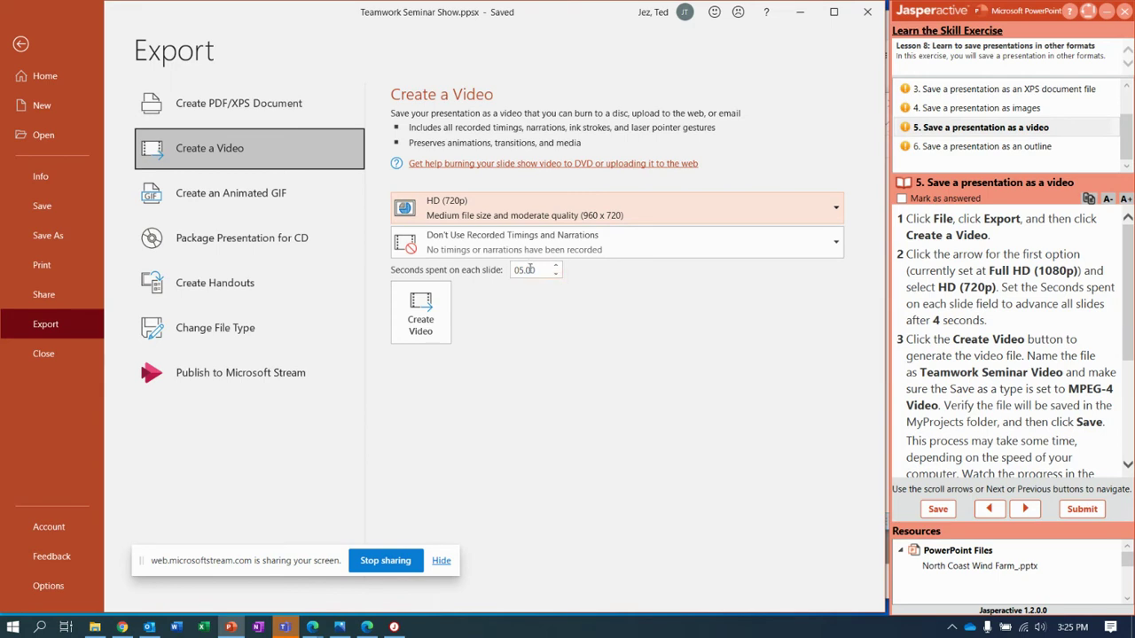
click(554, 275)
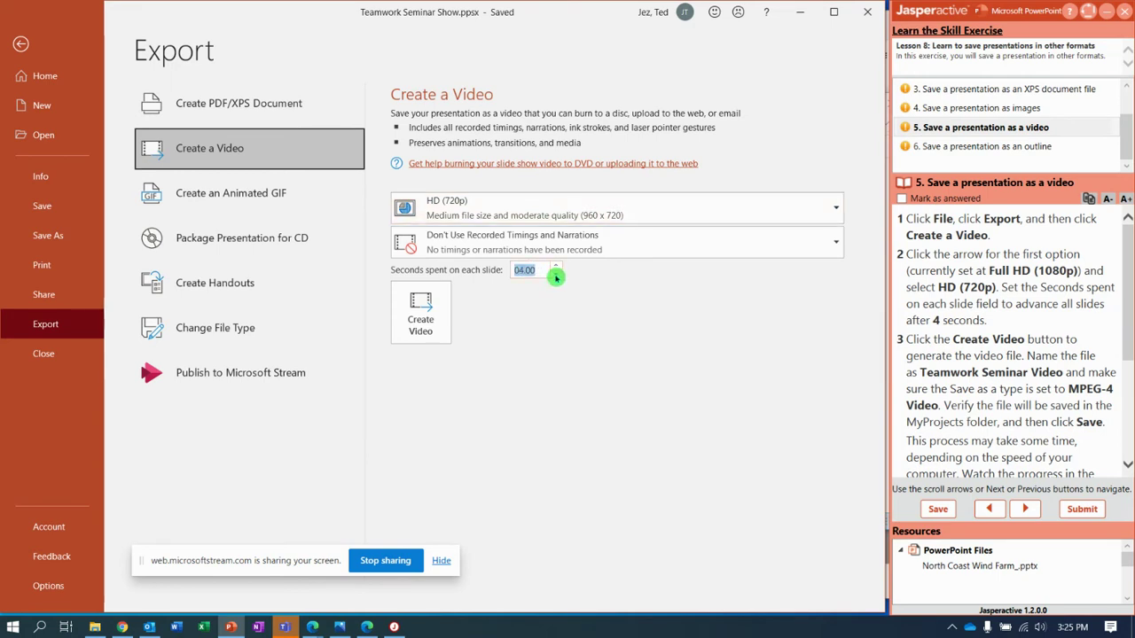
Create the video and save it as 'Teamwork Seminar Video'
click(422, 315)
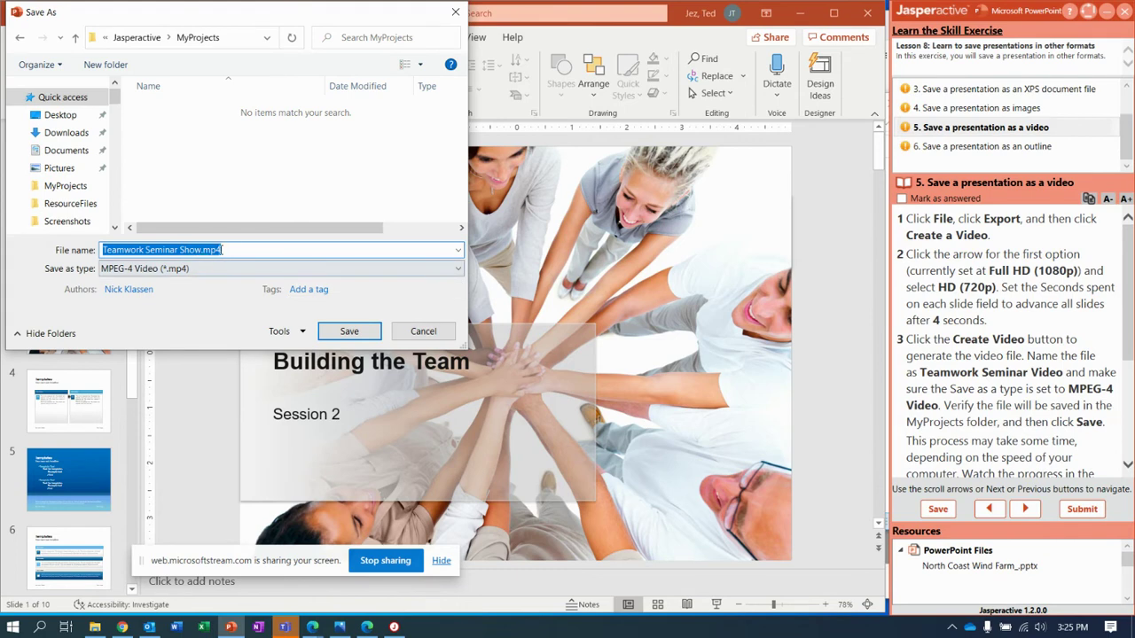
click(239, 249)
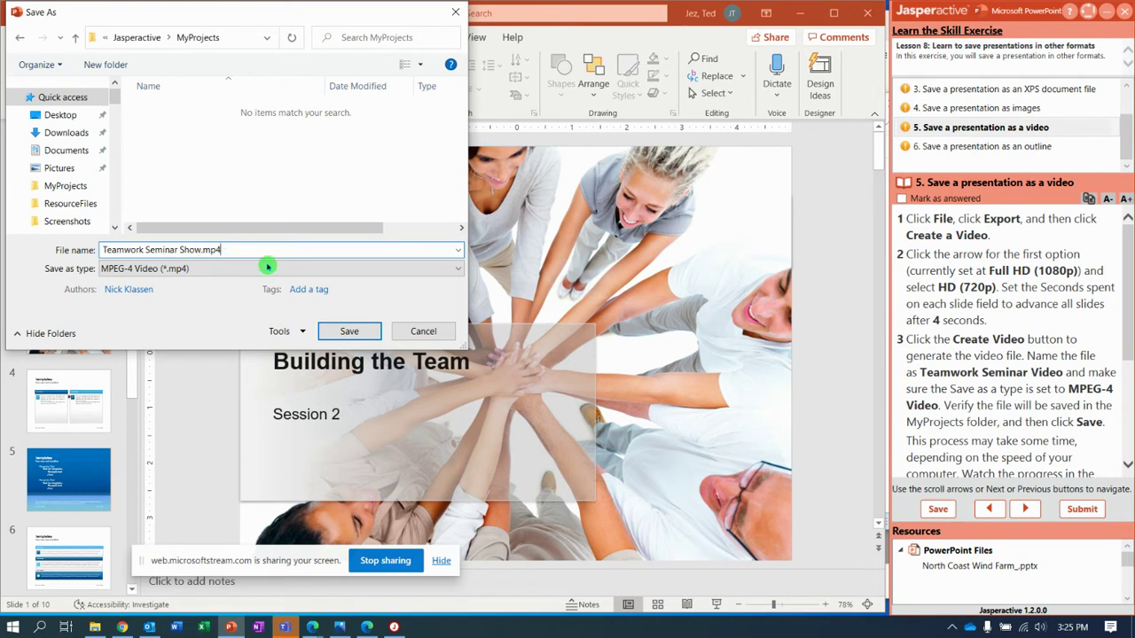
key(BackSpace)
key(BackSpace)
key(BackSpace)
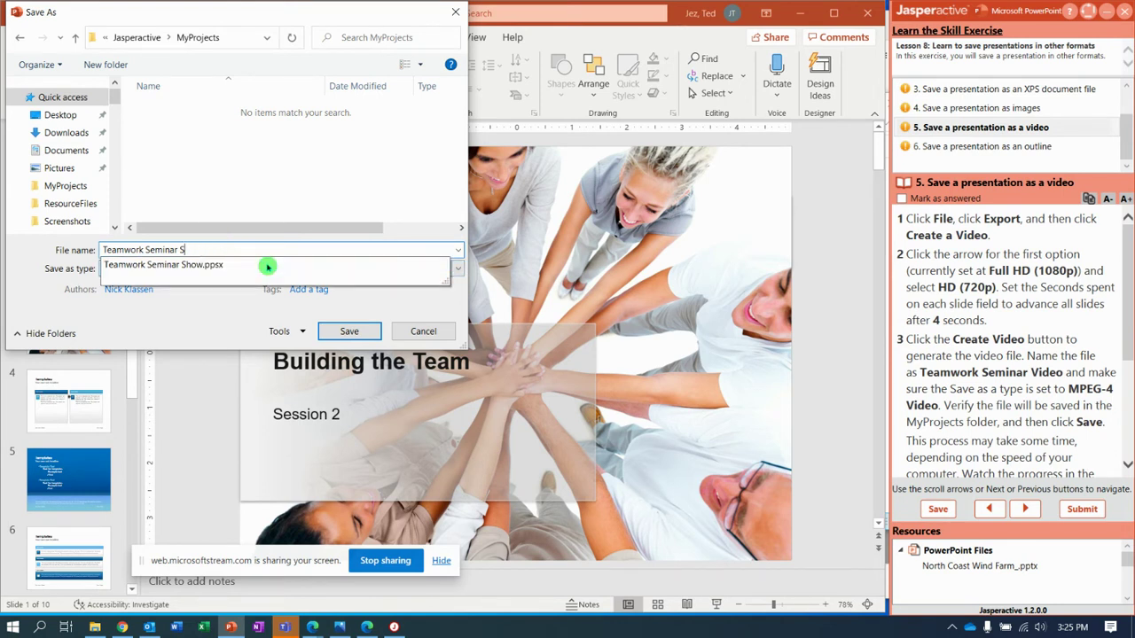
key(BackSpace)
text(Video)
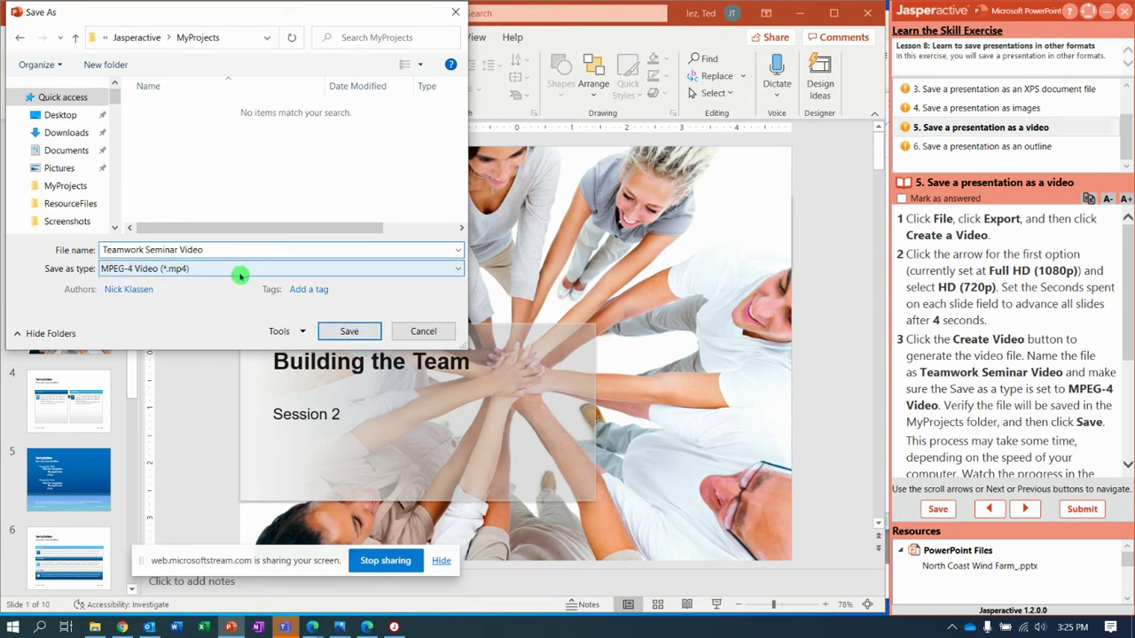
click(354, 332)
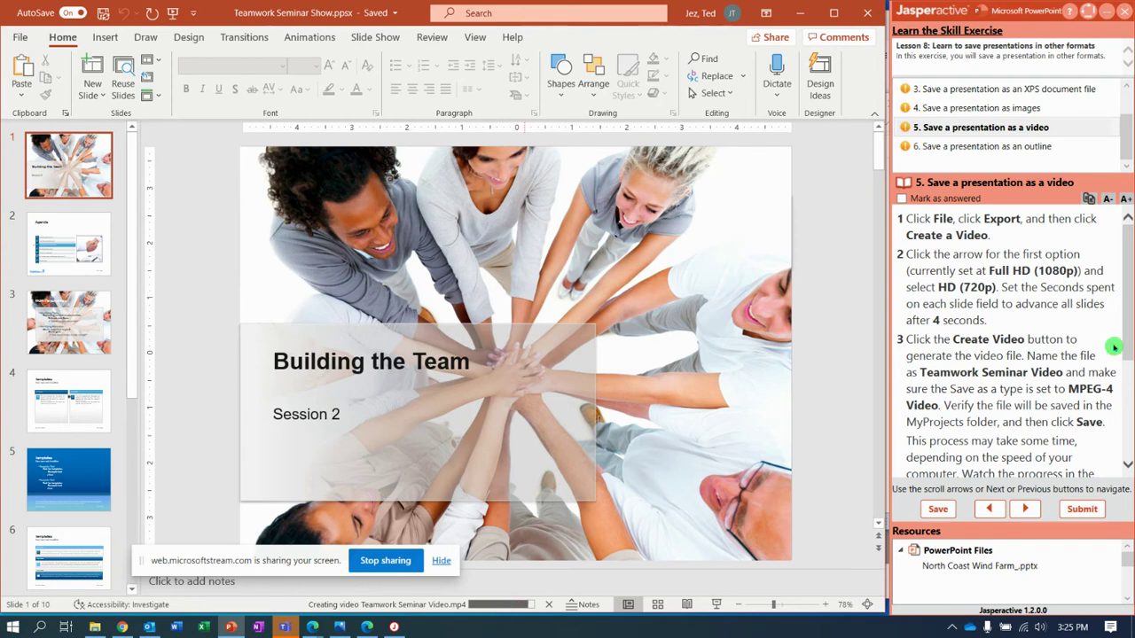
scroll(1130, 352, down, 4)
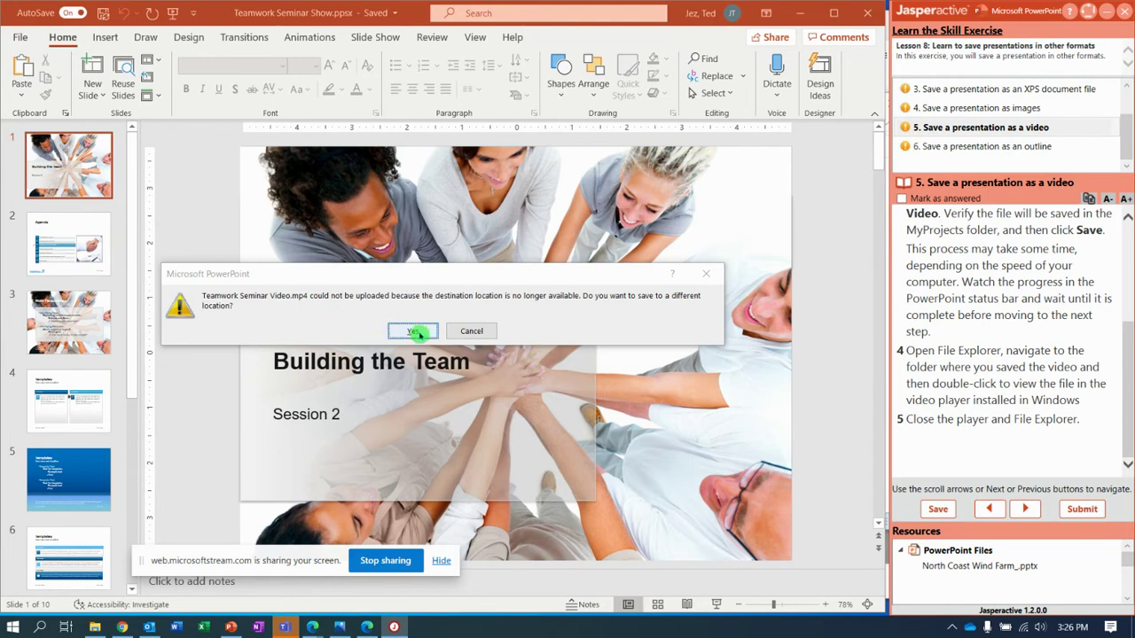
Dismiss the upload error and save the MP4 as 'Teamwork Seminar Video' in MyProjects
click(413, 331)
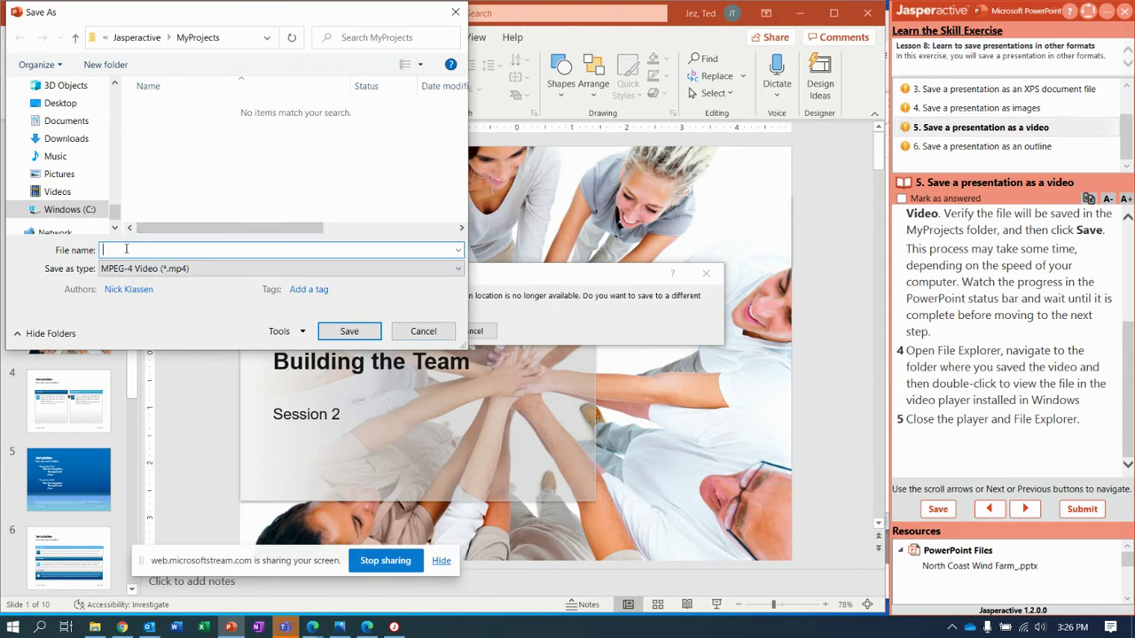
click(127, 250)
text(Tea)
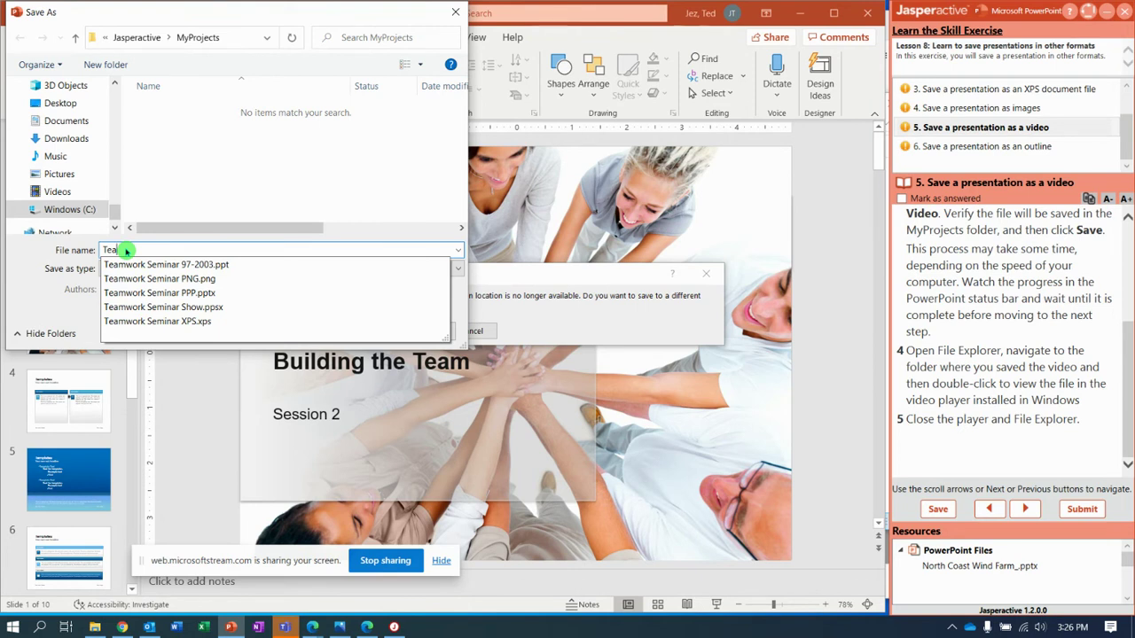
click(169, 307)
click(239, 250)
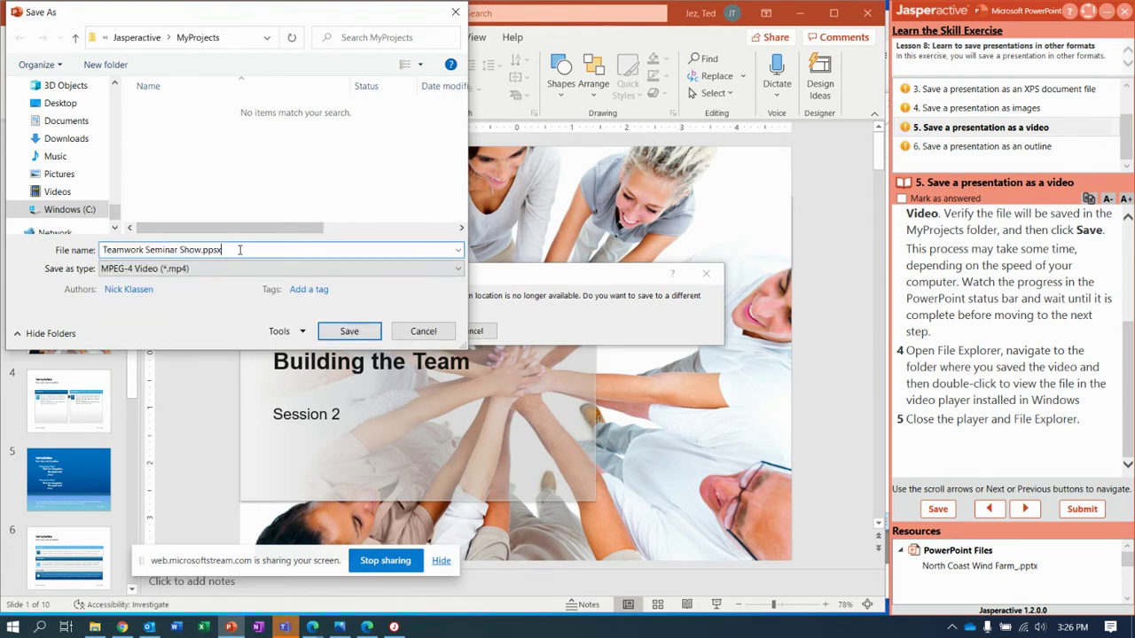
key(BackSpace)
key(BackSpace)
key(BackSpace)
key(BackSpace)
key(BackSpace)
key(BackSpace)
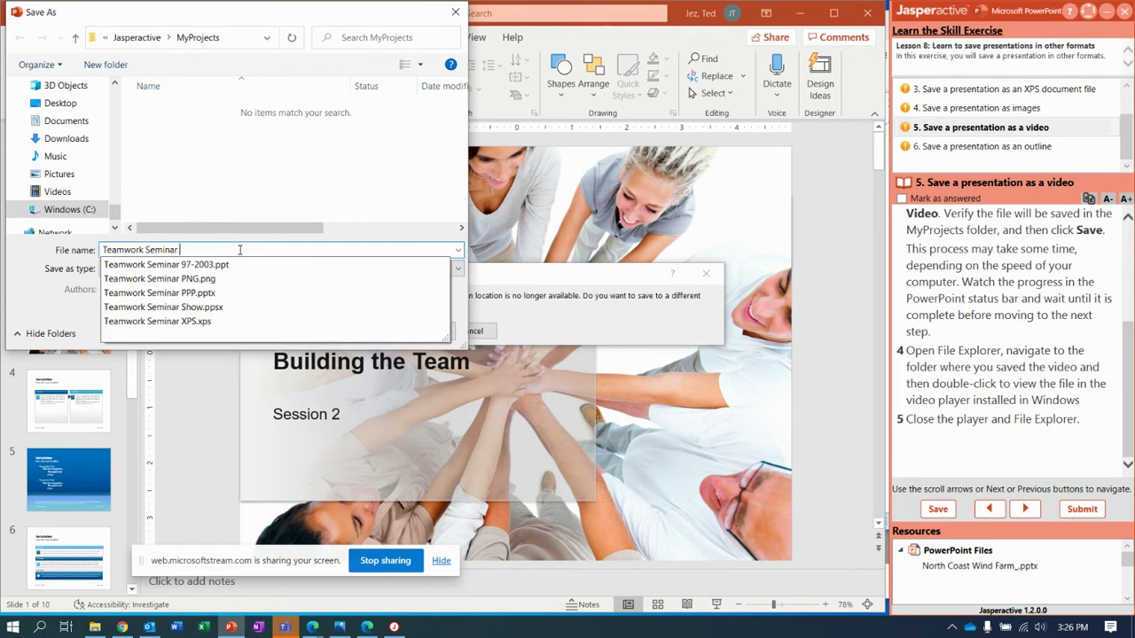
text(Video)
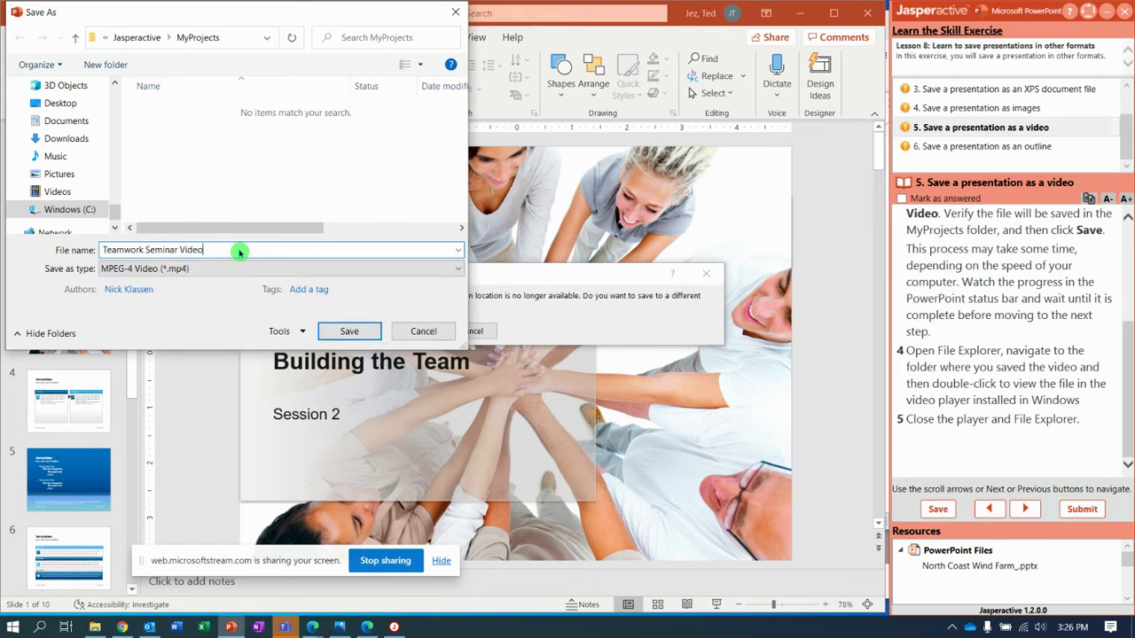
click(353, 330)
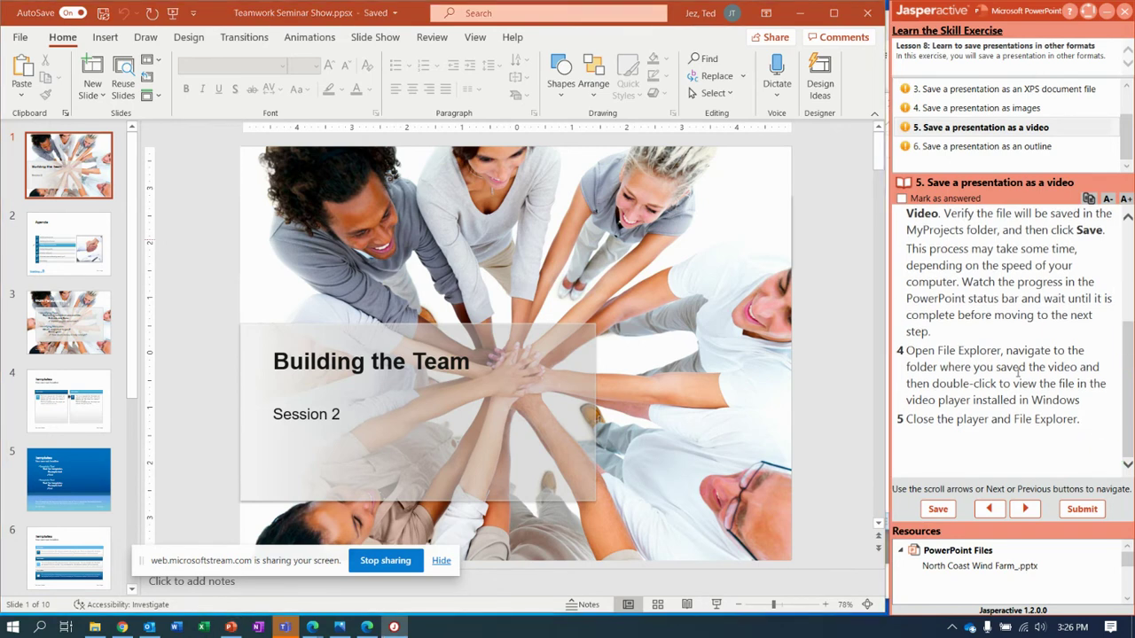
Check that Teamwork Seminar Video.mp4 is in MyProjects, then advance Jasperactive to task 6
click(95, 627)
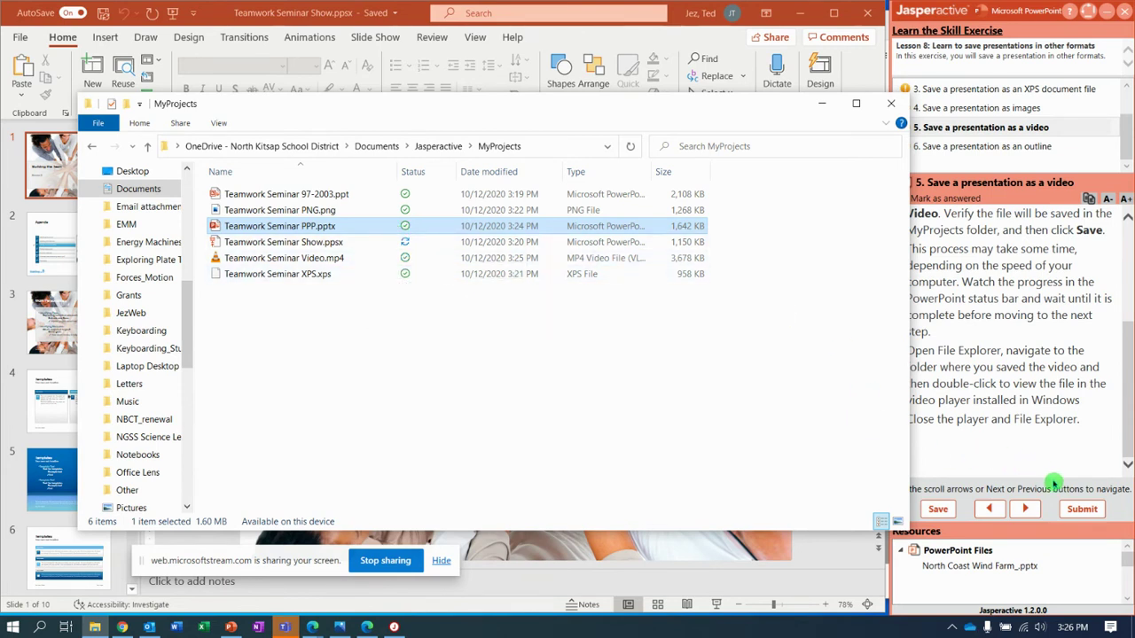
click(1048, 494)
click(1025, 509)
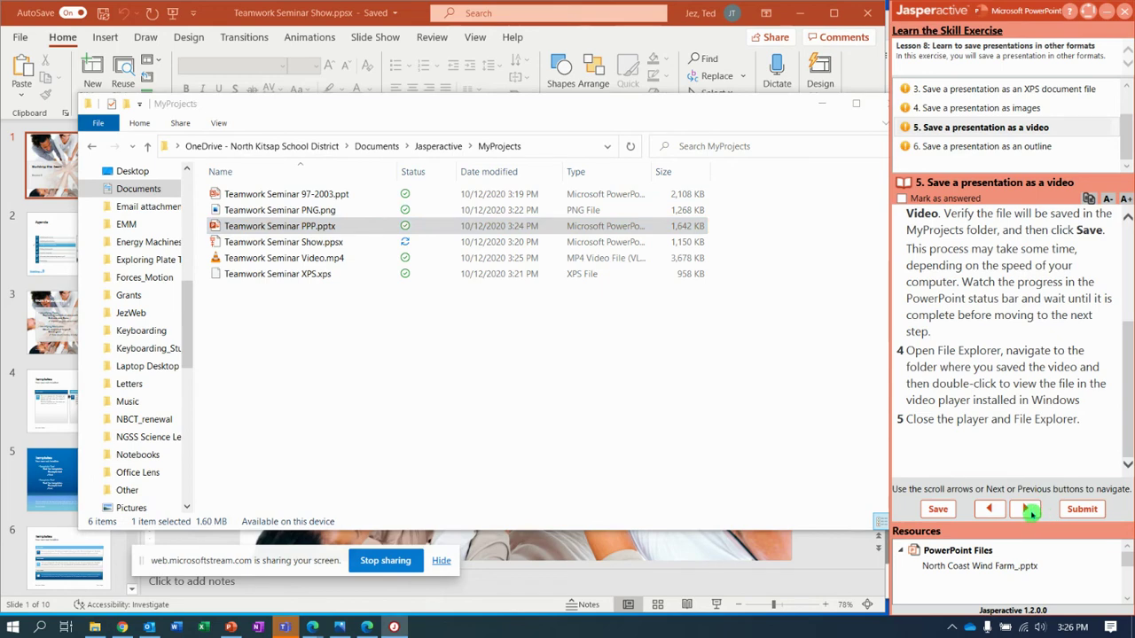
click(822, 103)
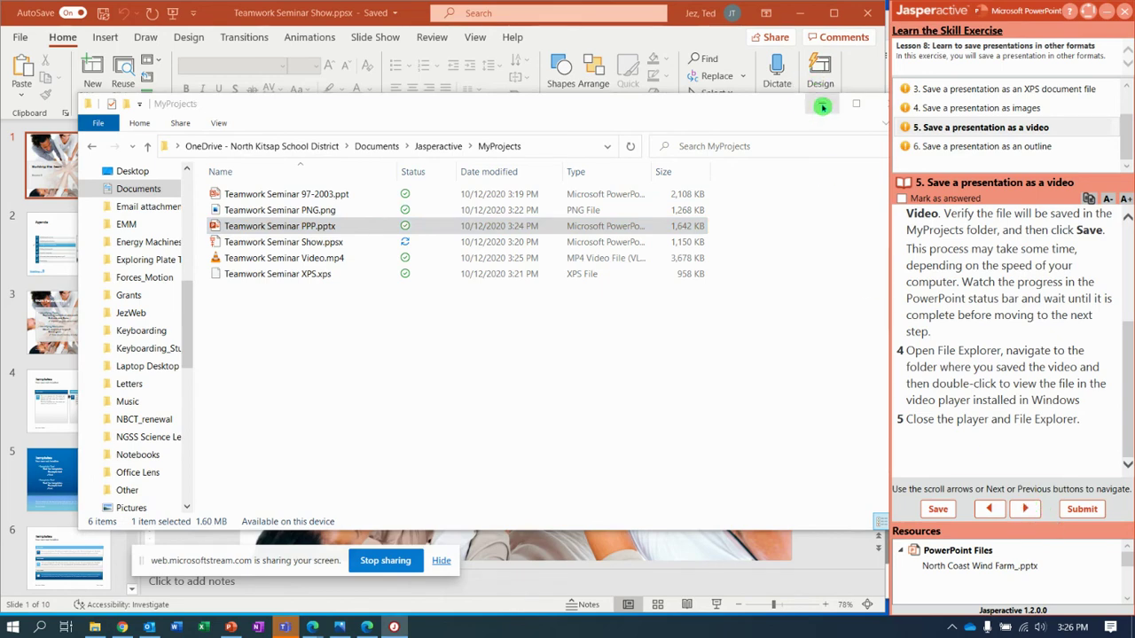
click(1027, 507)
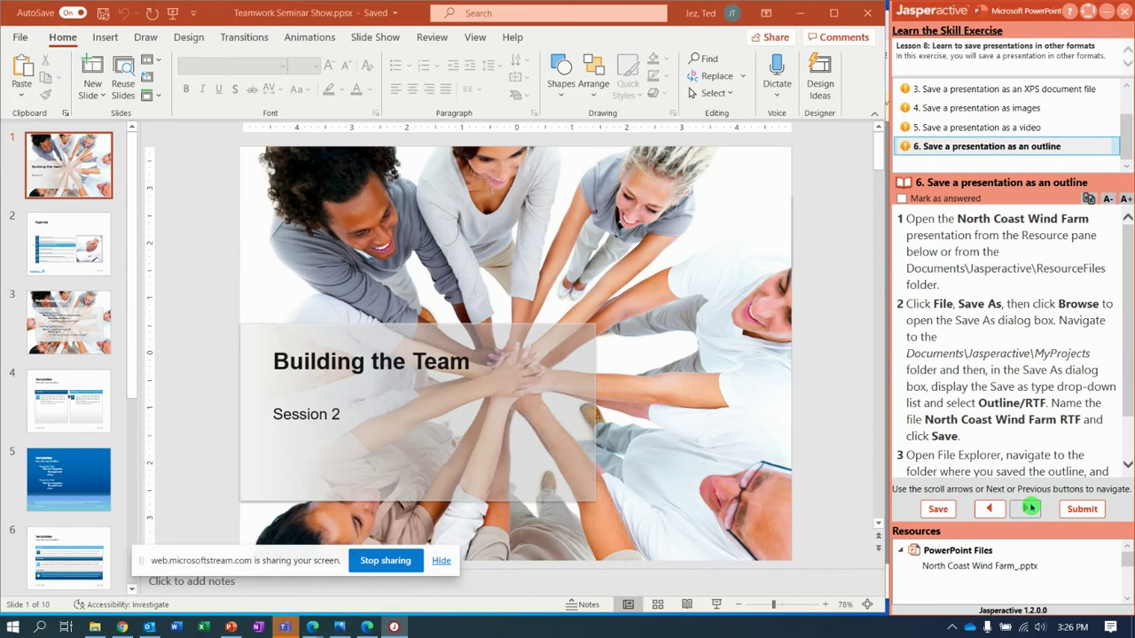
Open the North Coast Wind Farm_.pptx resource and show its File backstage
click(960, 566)
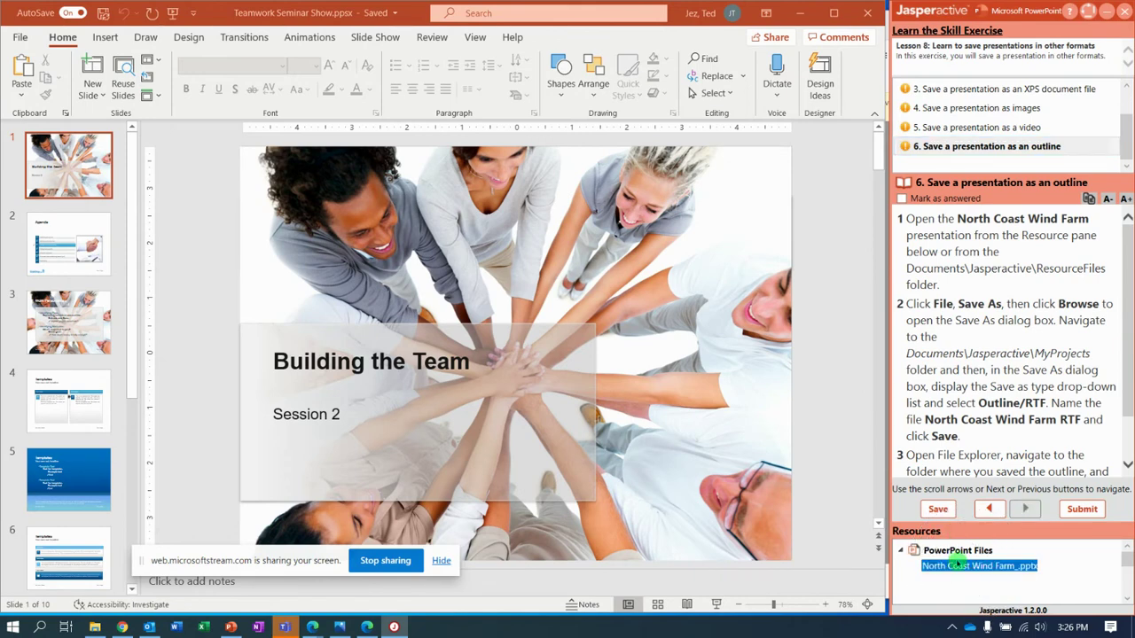
double_click(955, 568)
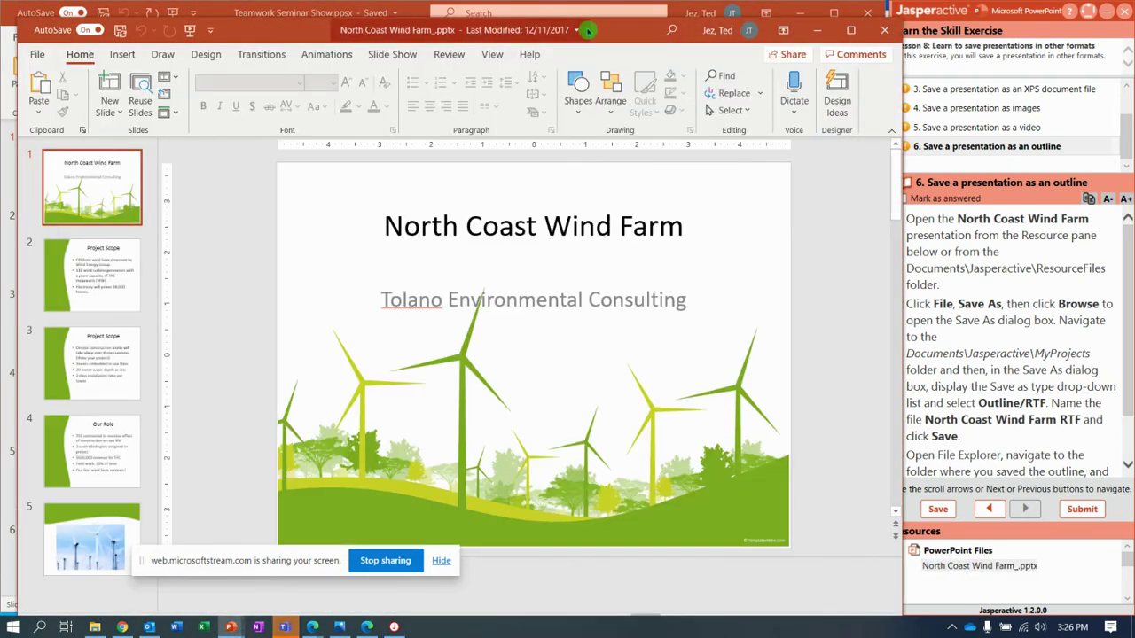
drag(604, 37, 590, 23)
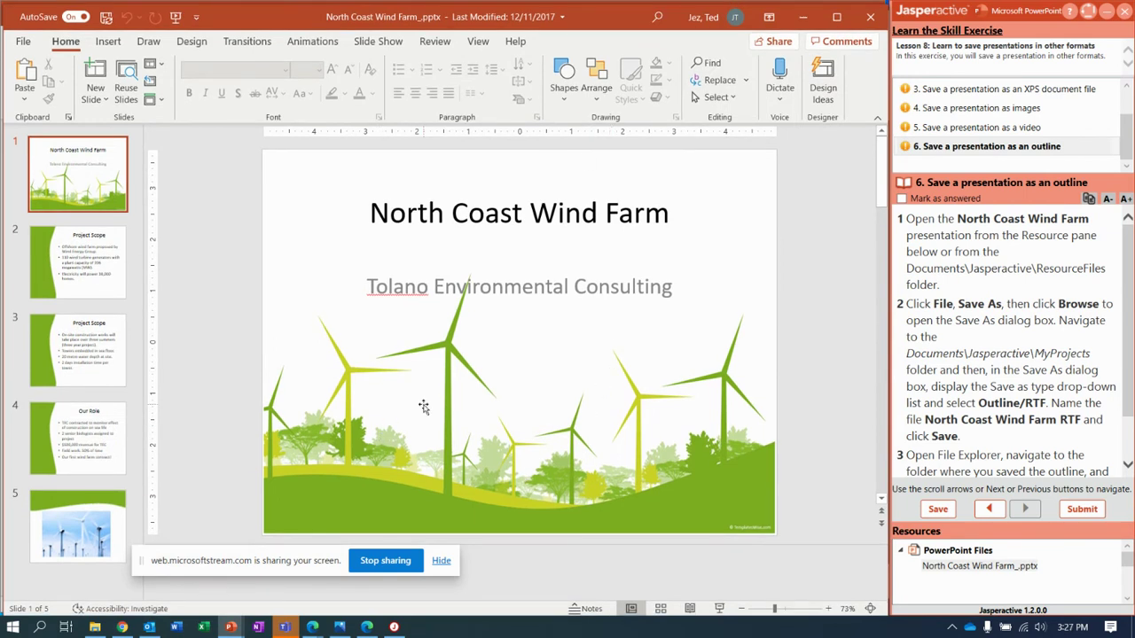
click(24, 45)
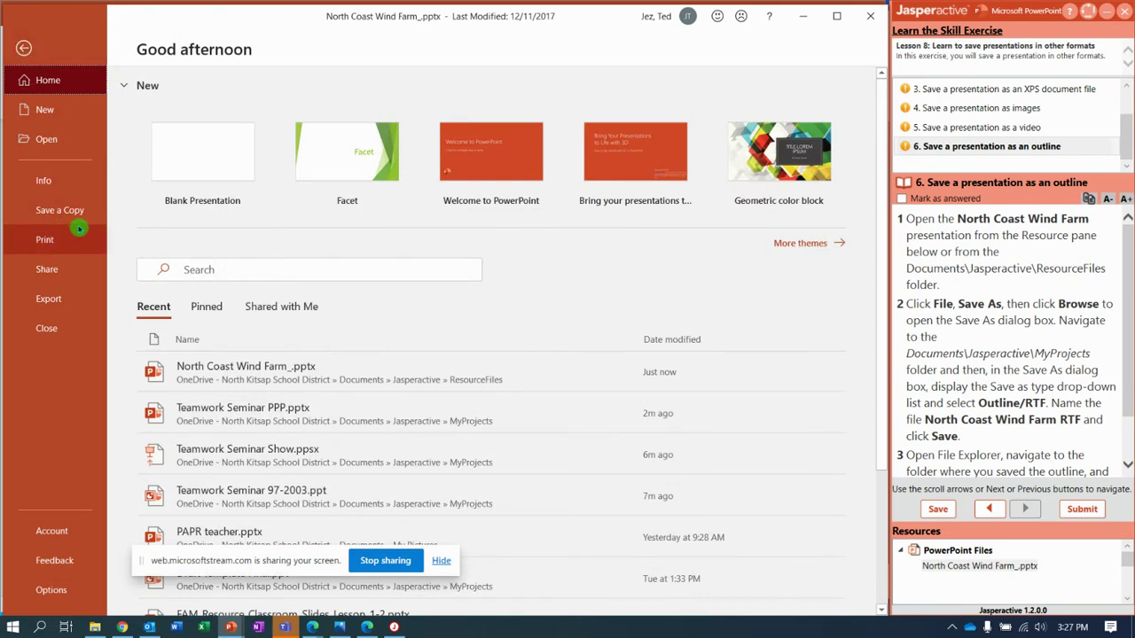
Start Save a Copy and browse to the Jasperactive > MyProjects folder
click(87, 216)
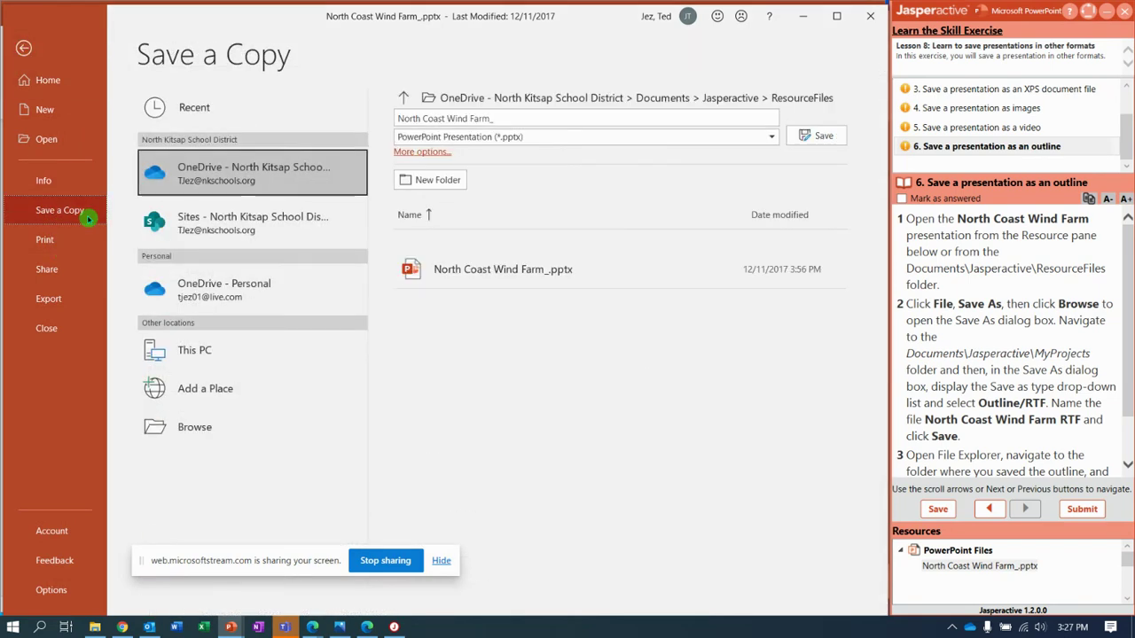
click(519, 98)
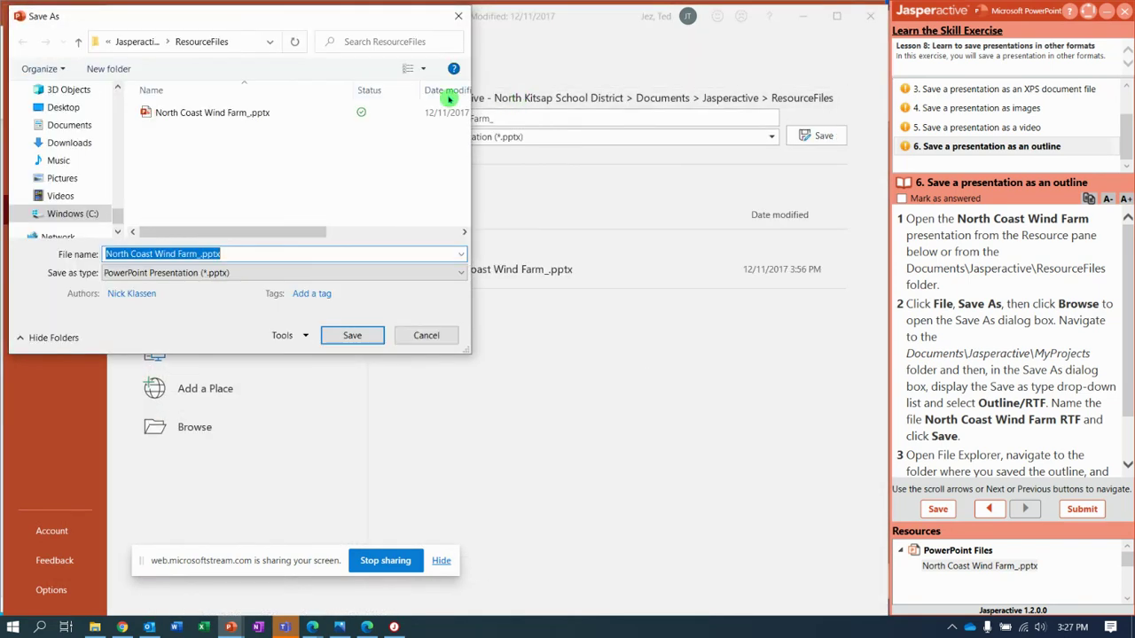
click(142, 41)
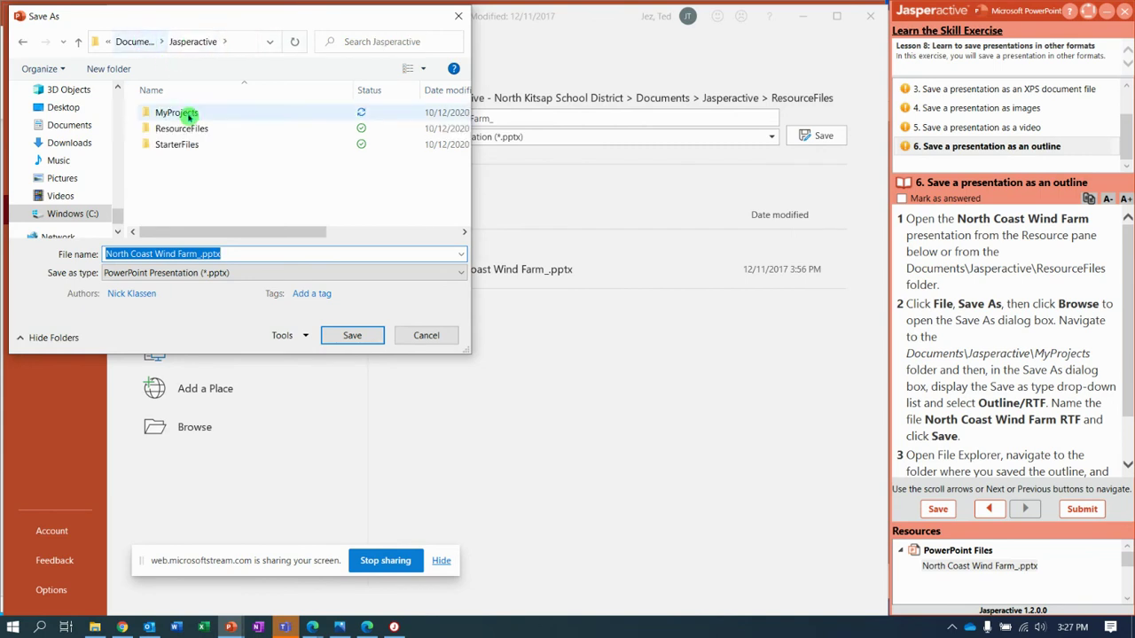
double_click(189, 114)
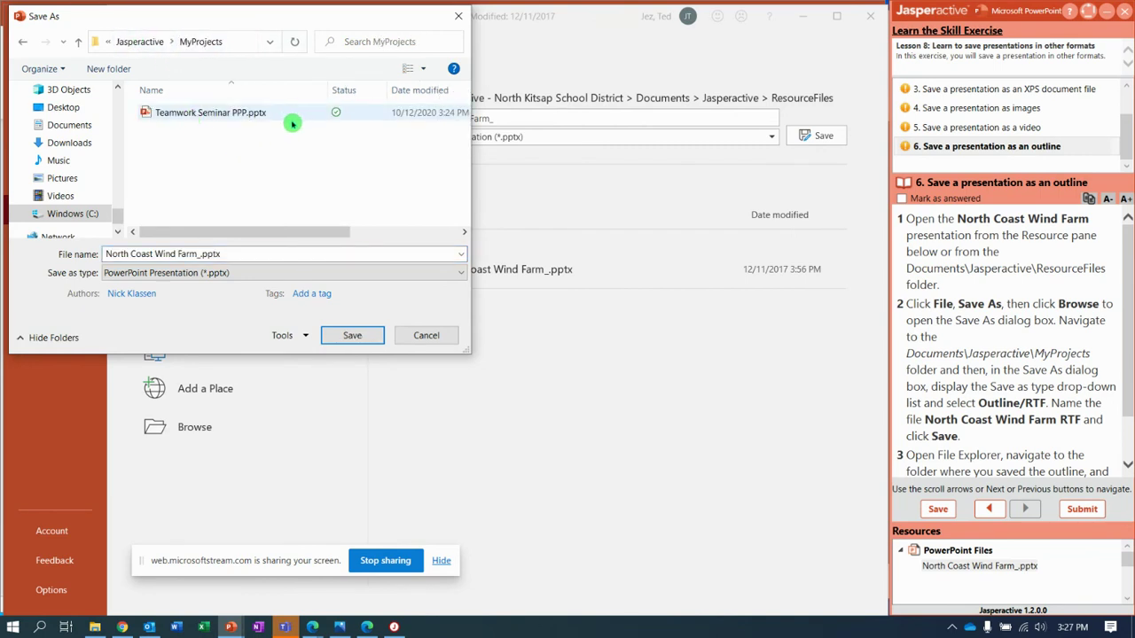
Change the file name to 'North Coast Wind Farm RTF'
click(248, 245)
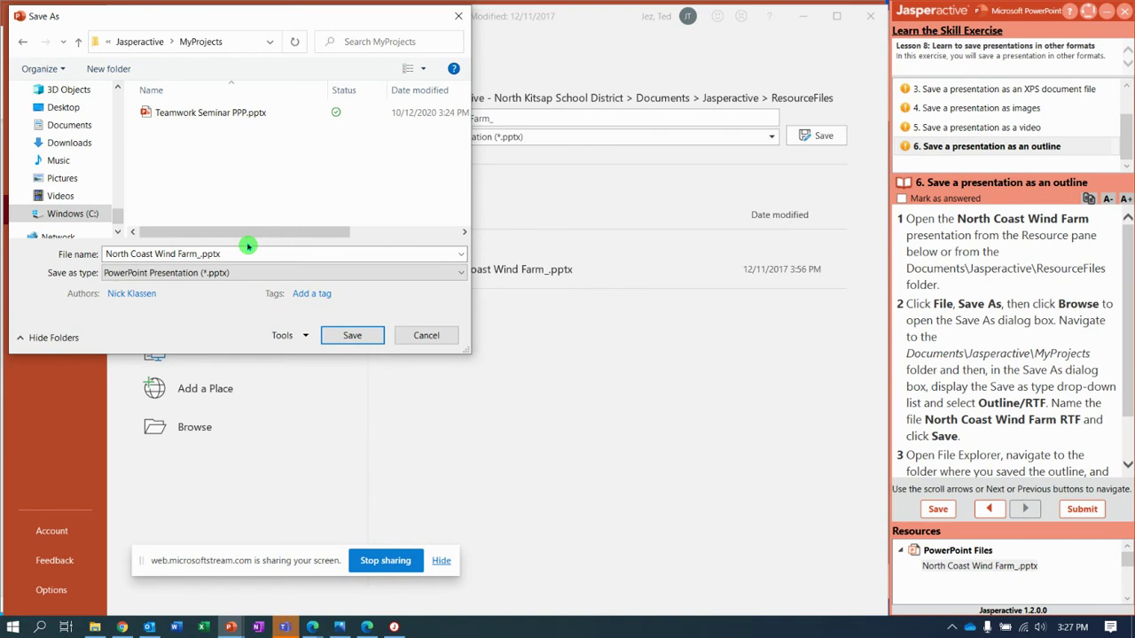
click(301, 277)
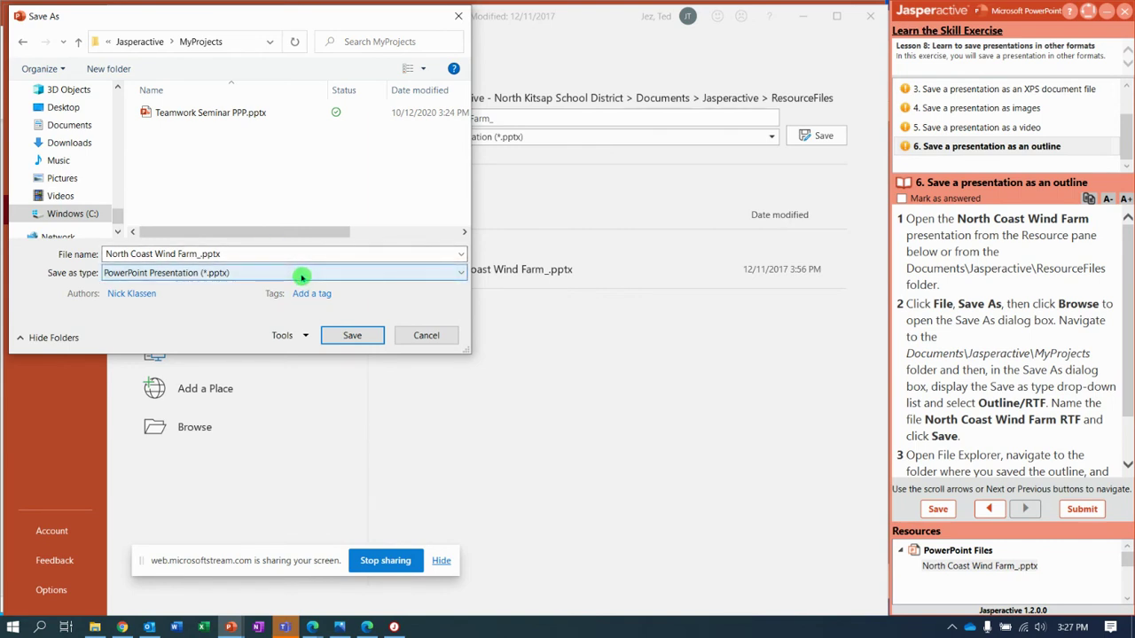
click(1127, 350)
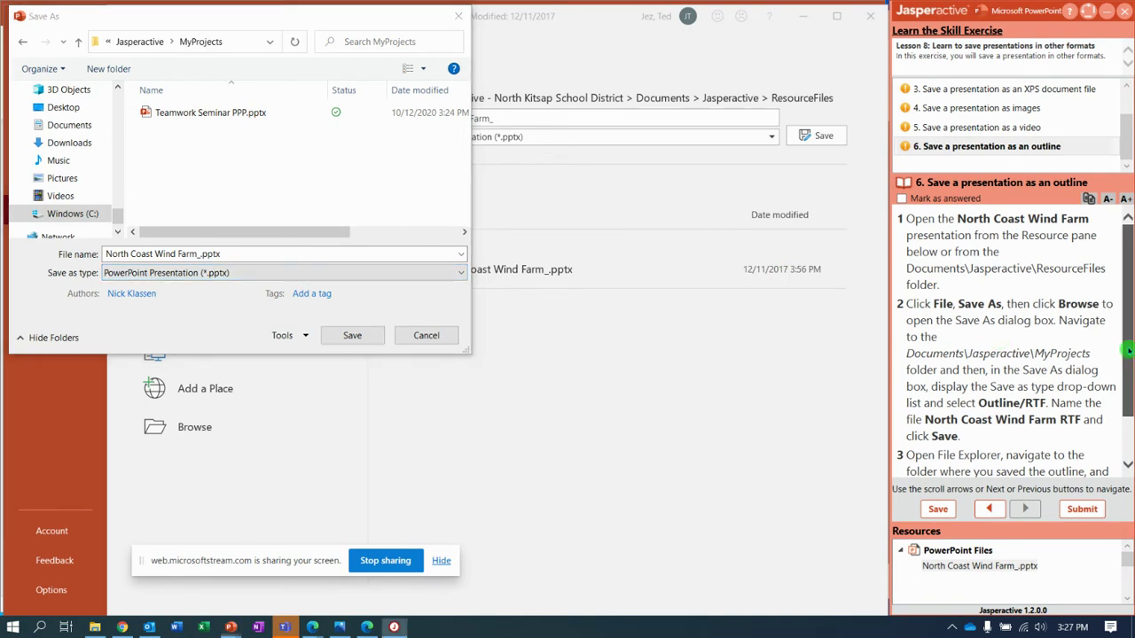
drag(1127, 350, 1127, 377)
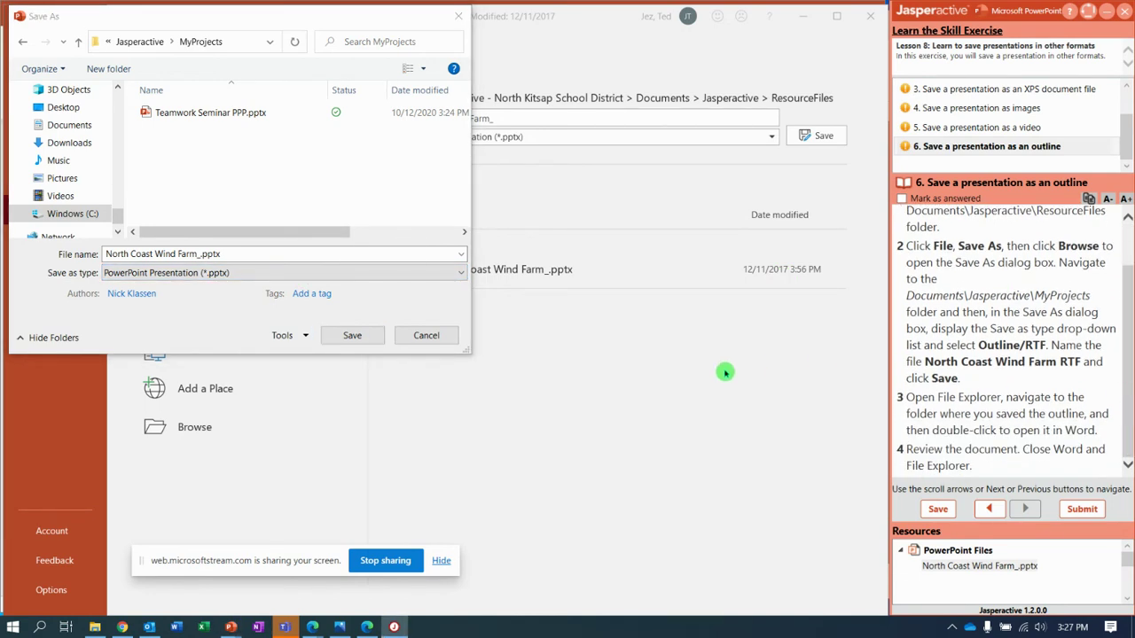
double_click(244, 254)
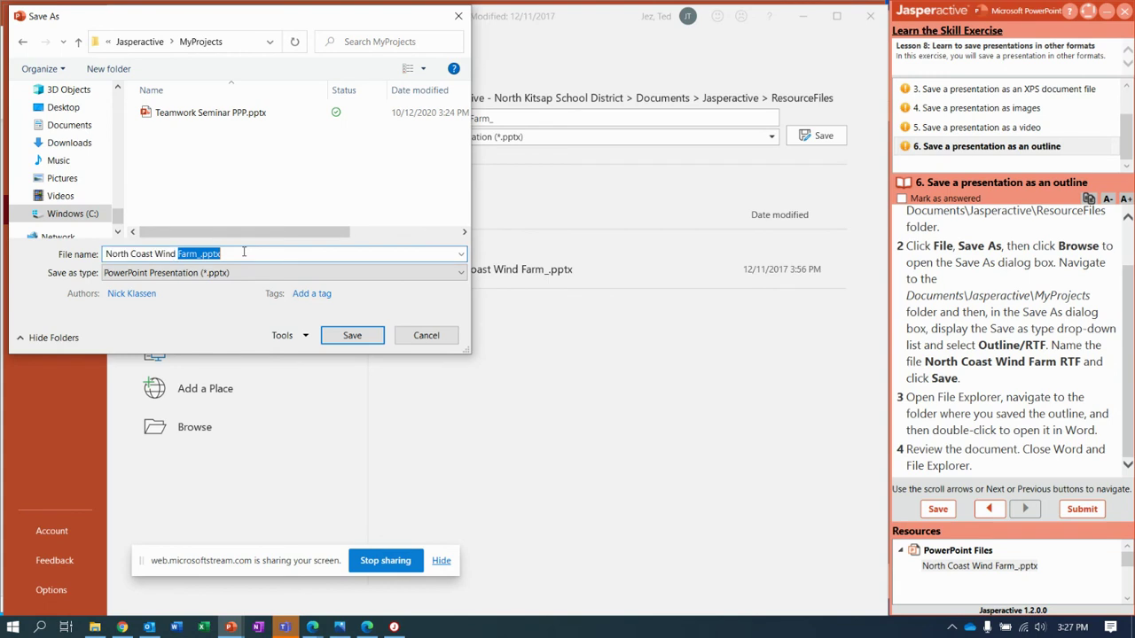
click(244, 254)
click(244, 254)
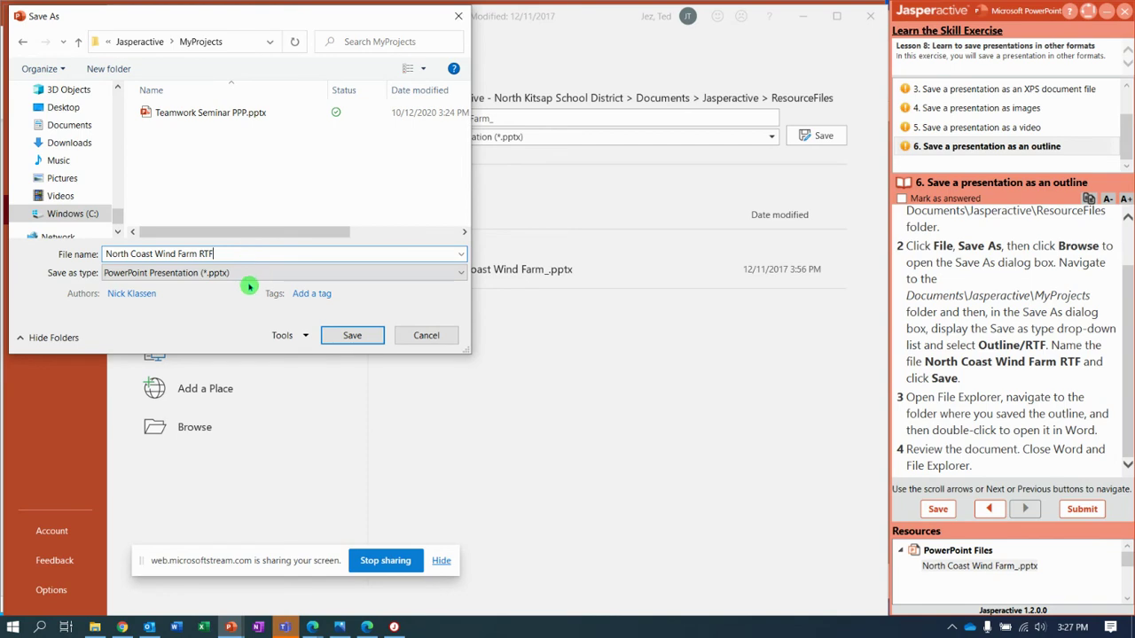
click(264, 273)
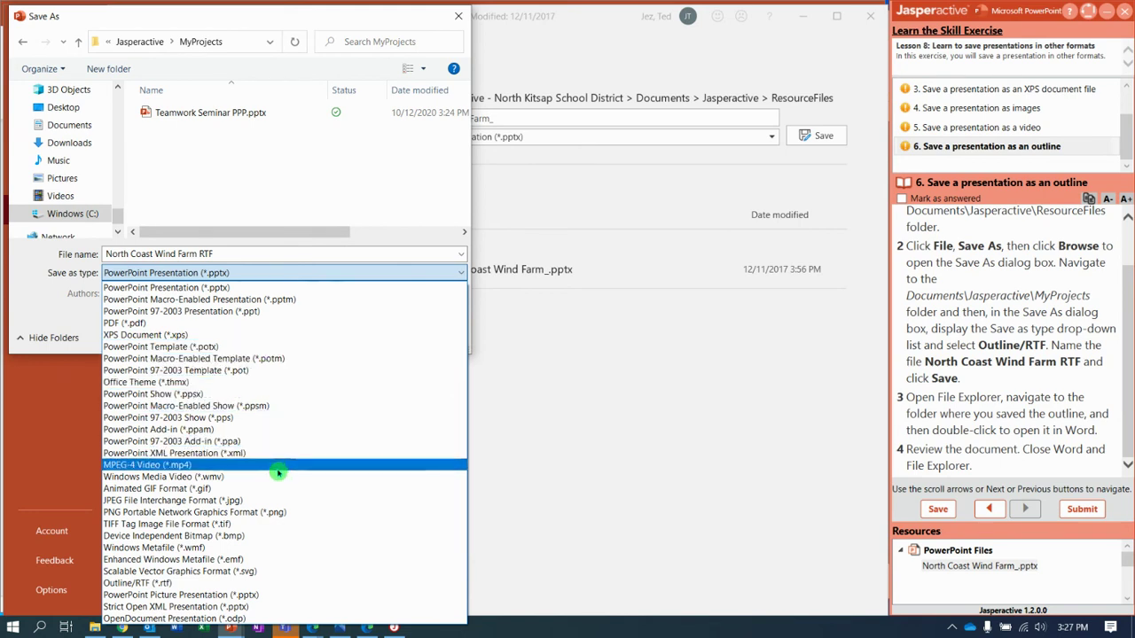
Save the copy as Outline/RTF (*.rtf) in MyProjects
click(220, 586)
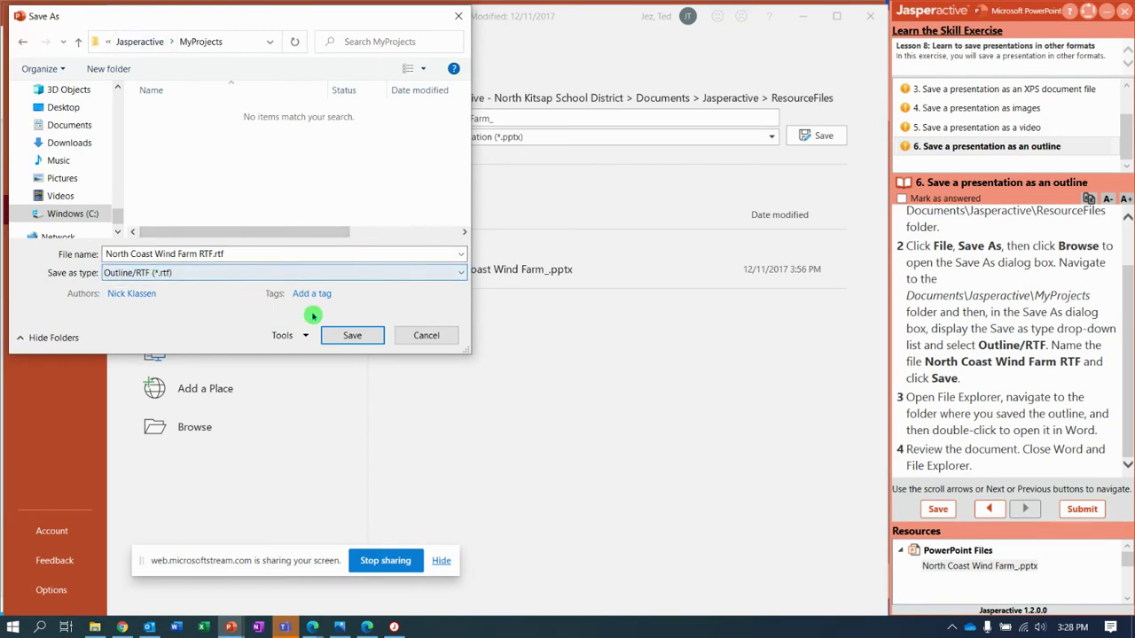
click(353, 336)
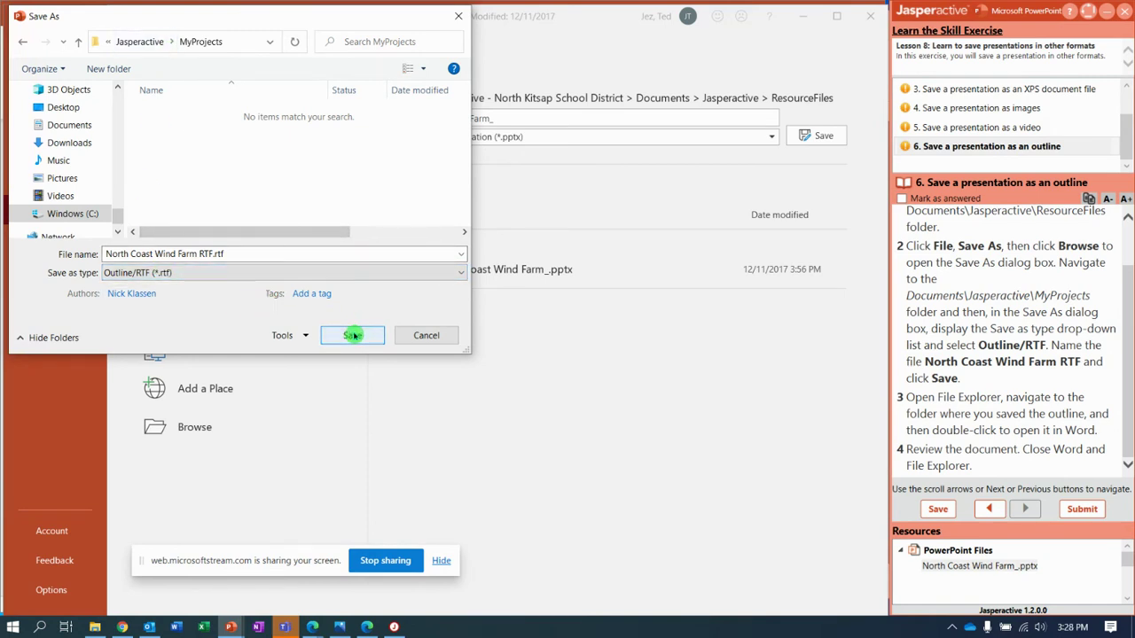
click(352, 336)
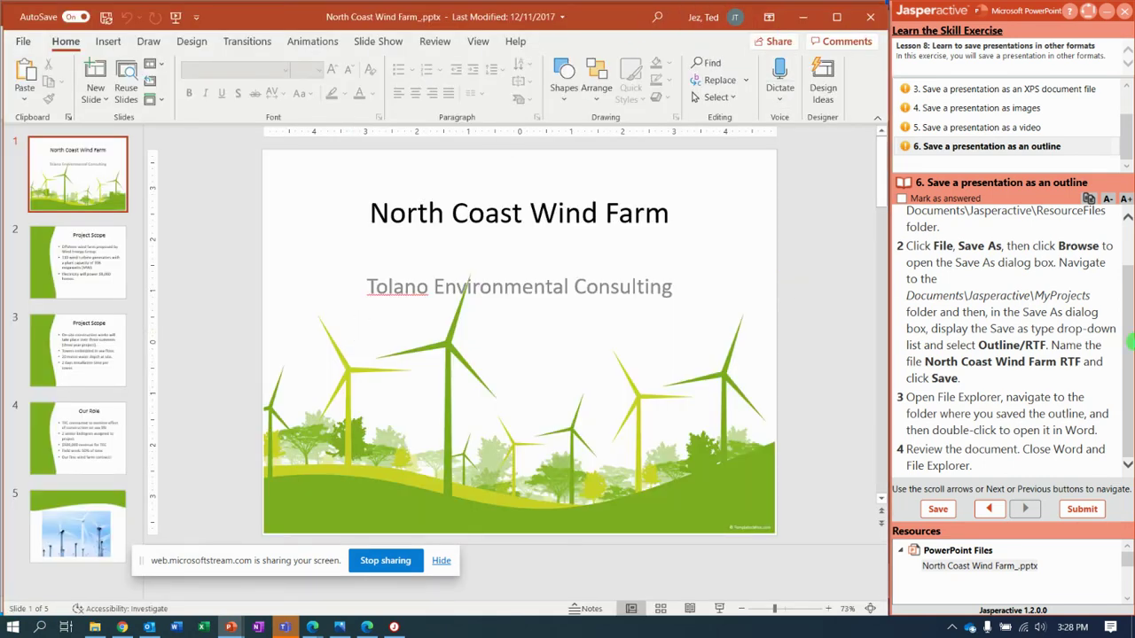
Open North Coast Wind Farm RTF.rtf from MyProjects in File Explorer
click(1132, 350)
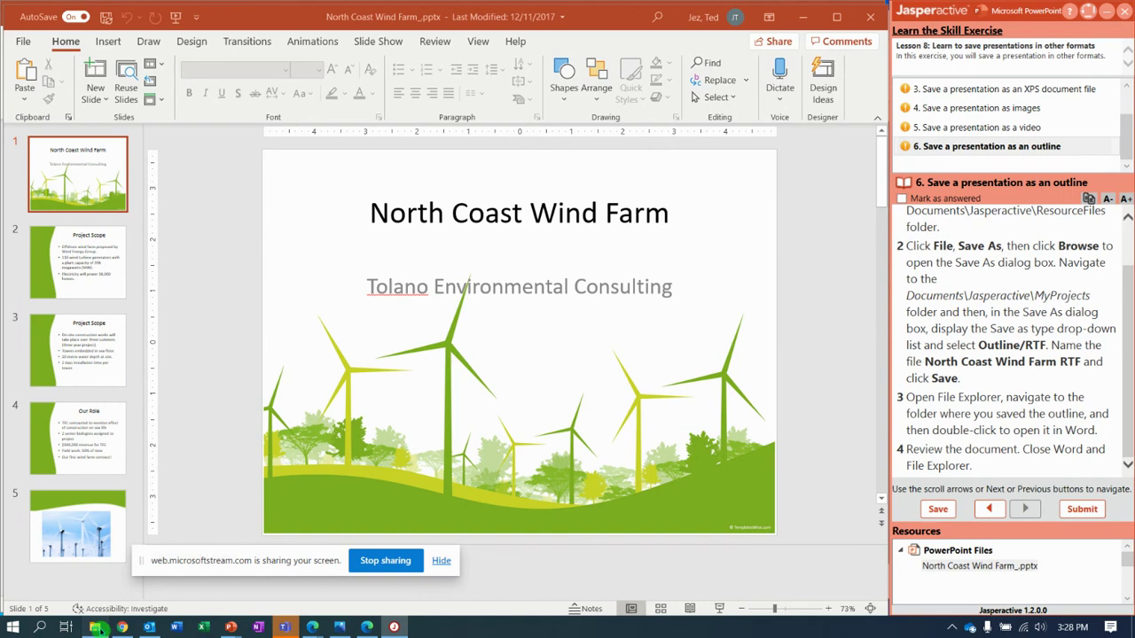
click(98, 628)
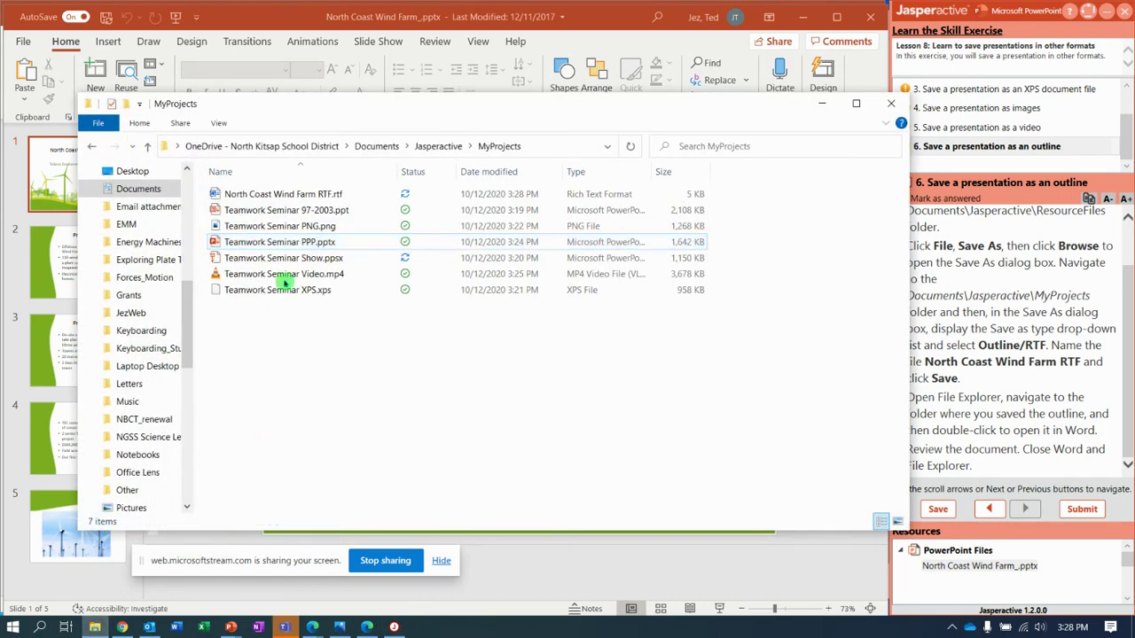
double_click(298, 194)
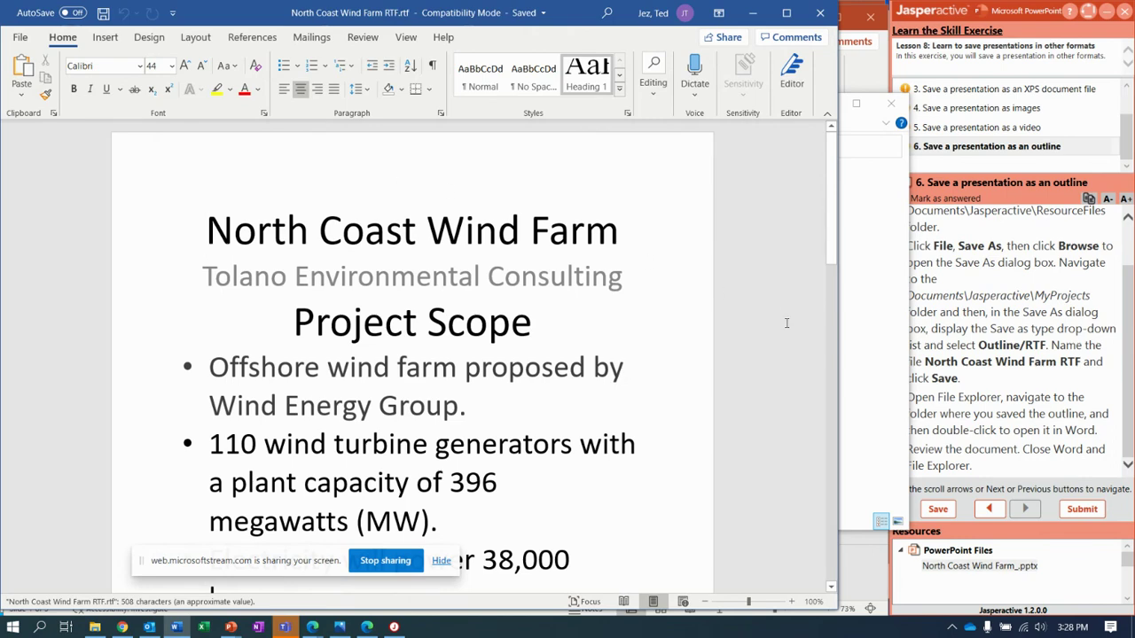
Scroll through the RTF outline text in Word, then close Word
drag(835, 181, 864, 152)
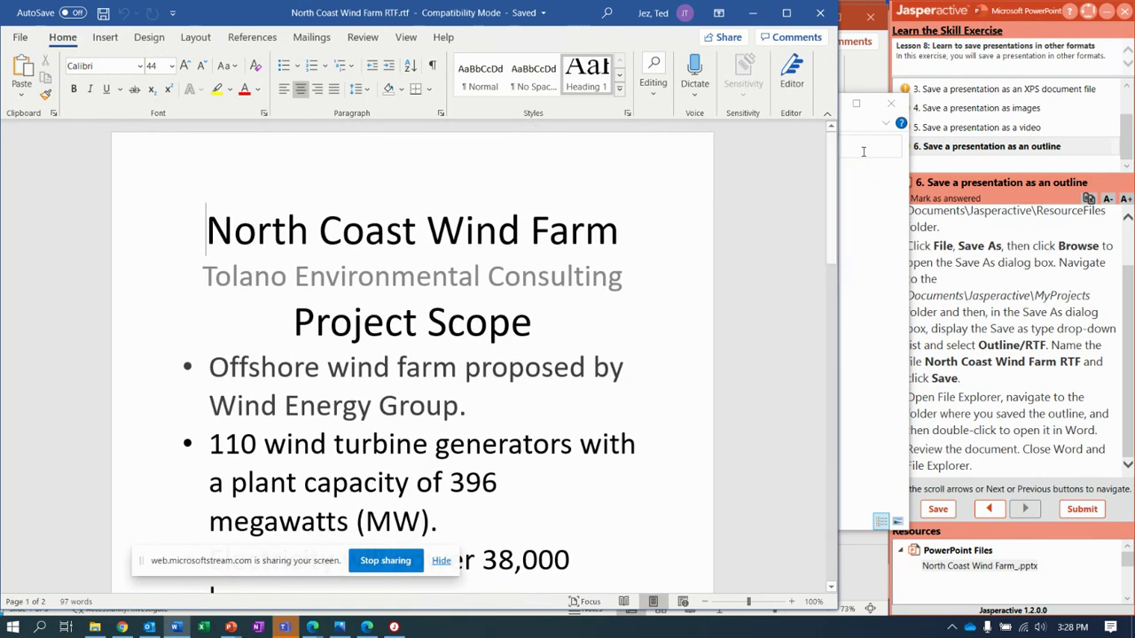
click(821, 12)
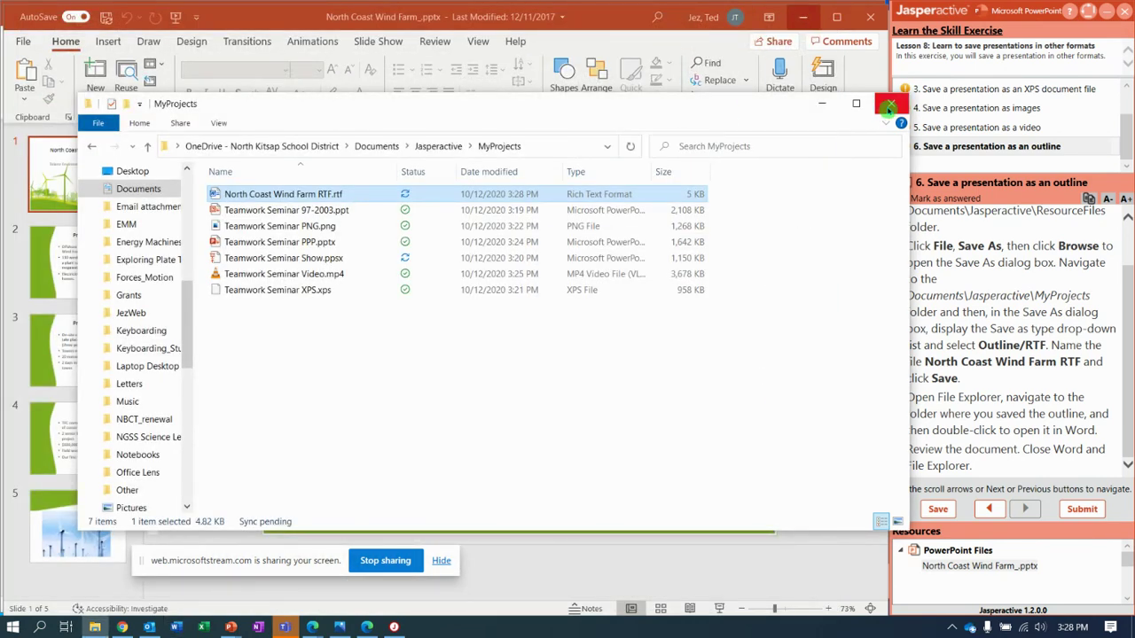
Close File Explorer and submit the exercise, scoring 100% with all 6 tasks correct
click(891, 104)
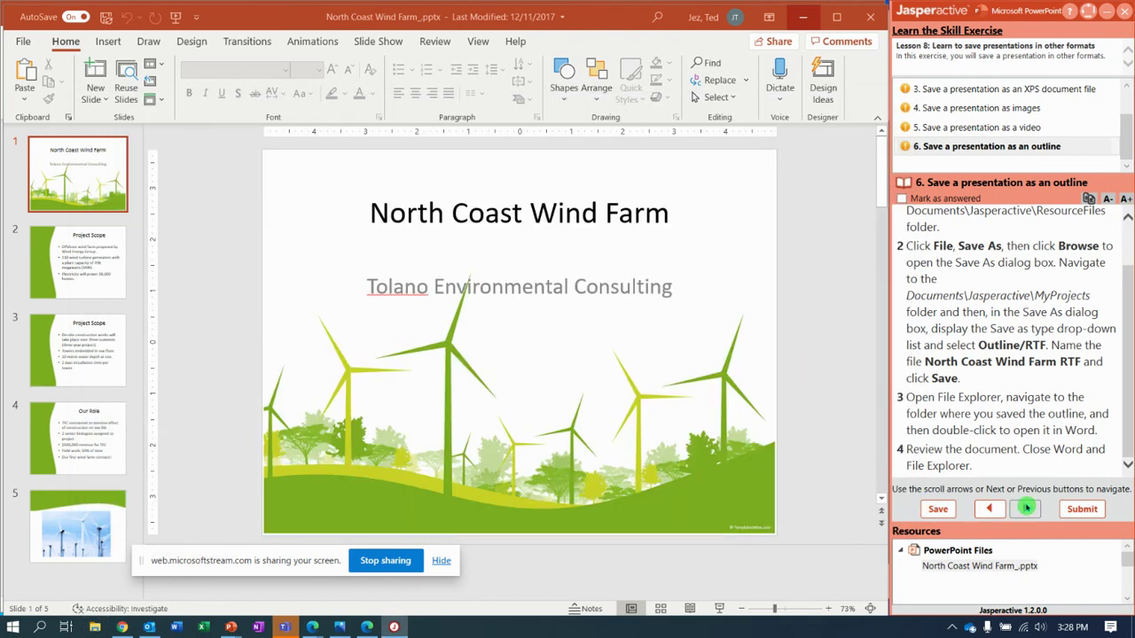
click(1098, 515)
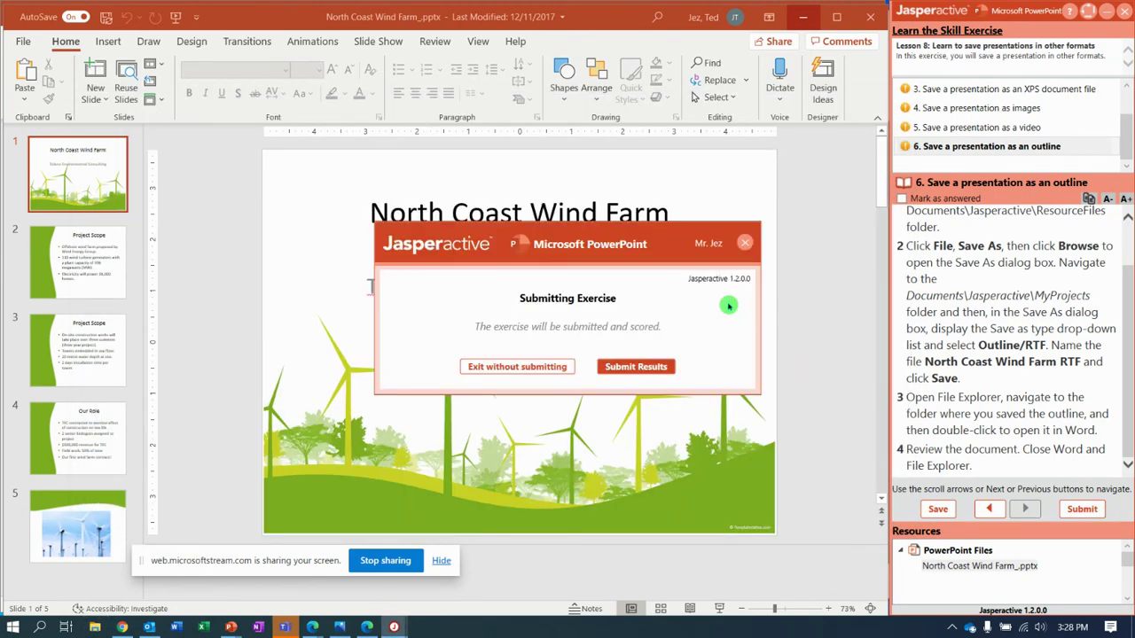
click(632, 372)
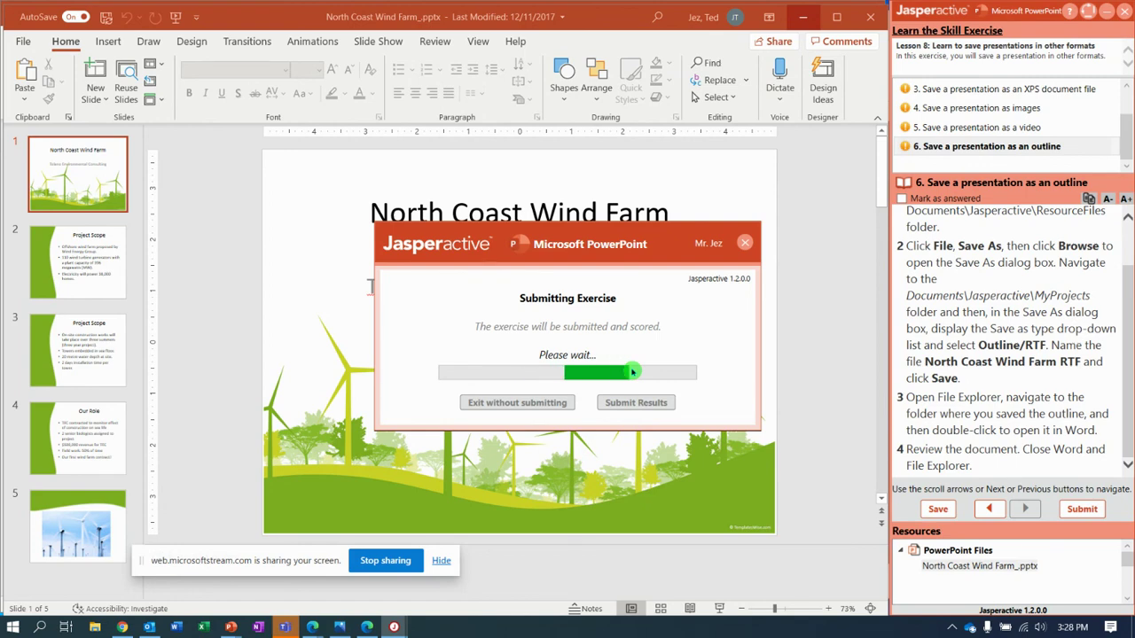
click(774, 201)
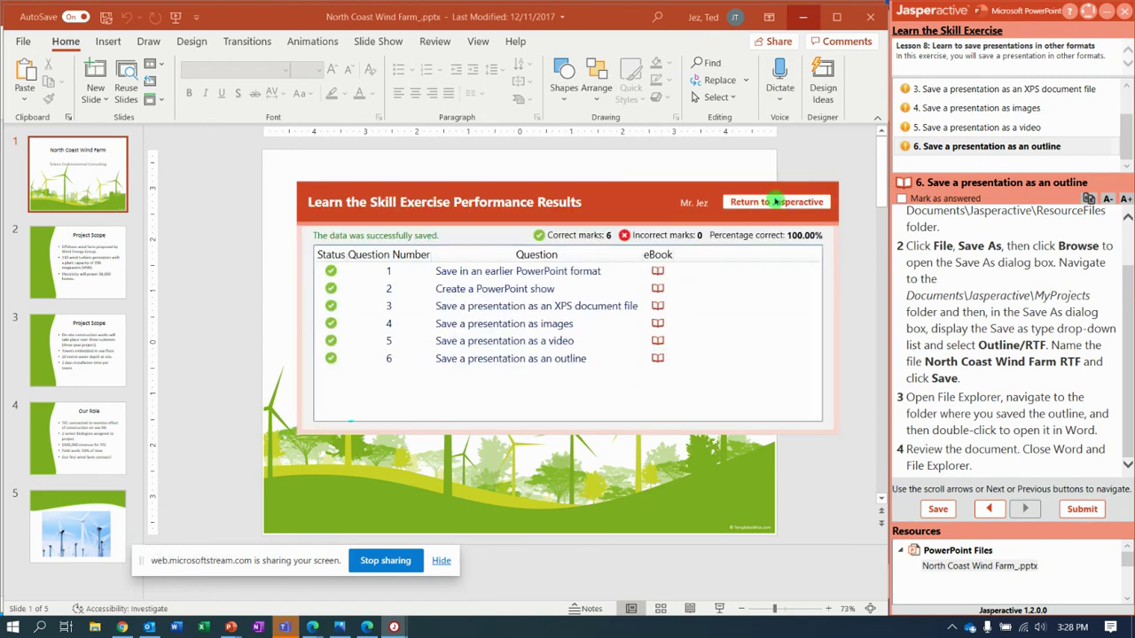